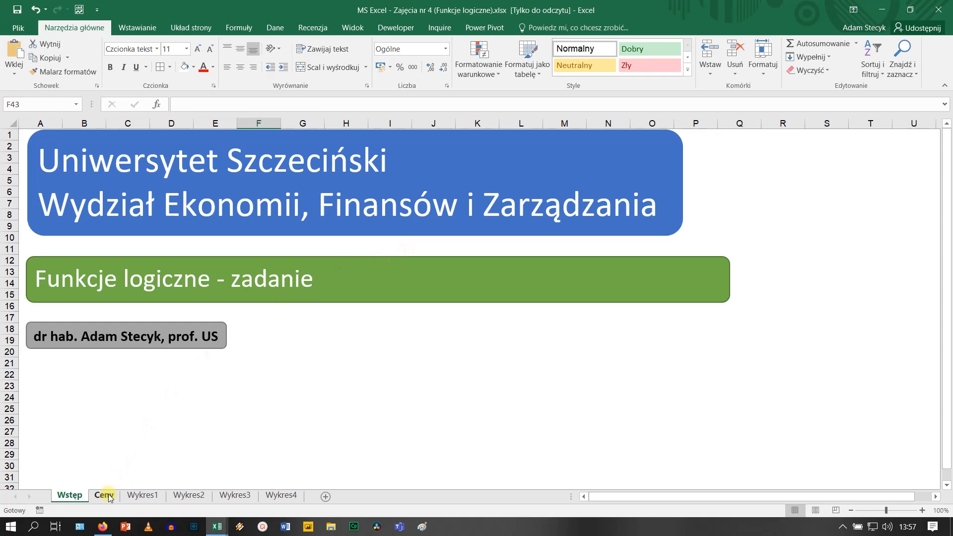
Open the Ceny sheet and read the calculation comments attached to the column headings
left_click(106, 496)
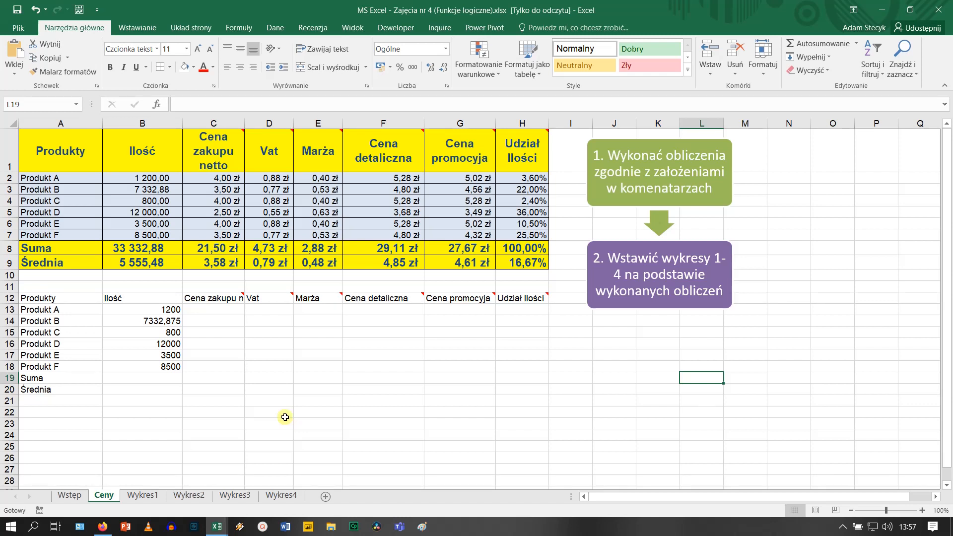
mouse_move(222, 152)
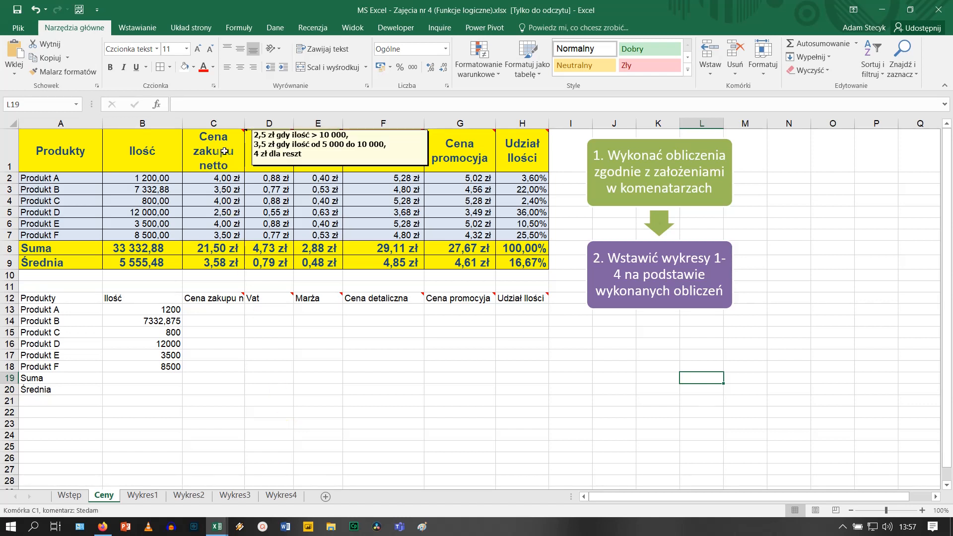
mouse_move(273, 150)
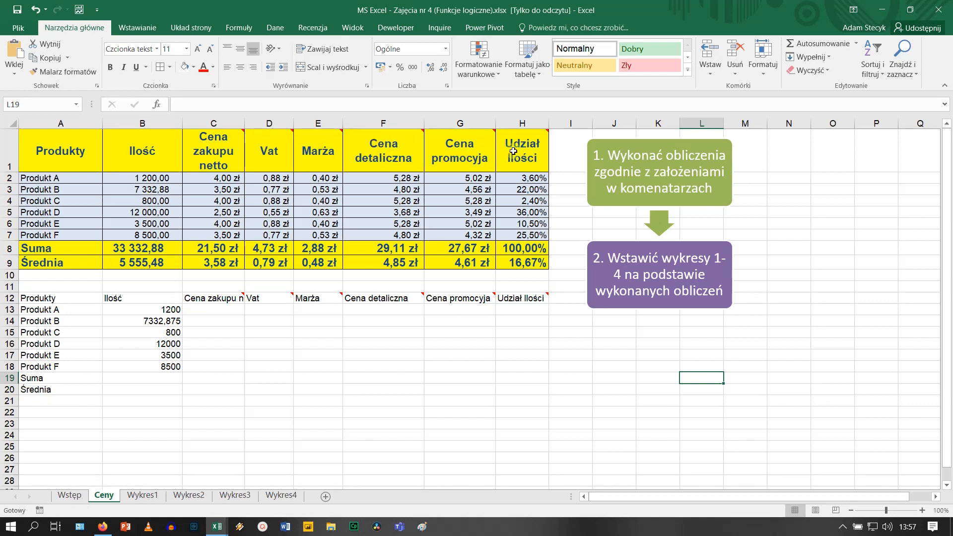
mouse_move(519, 151)
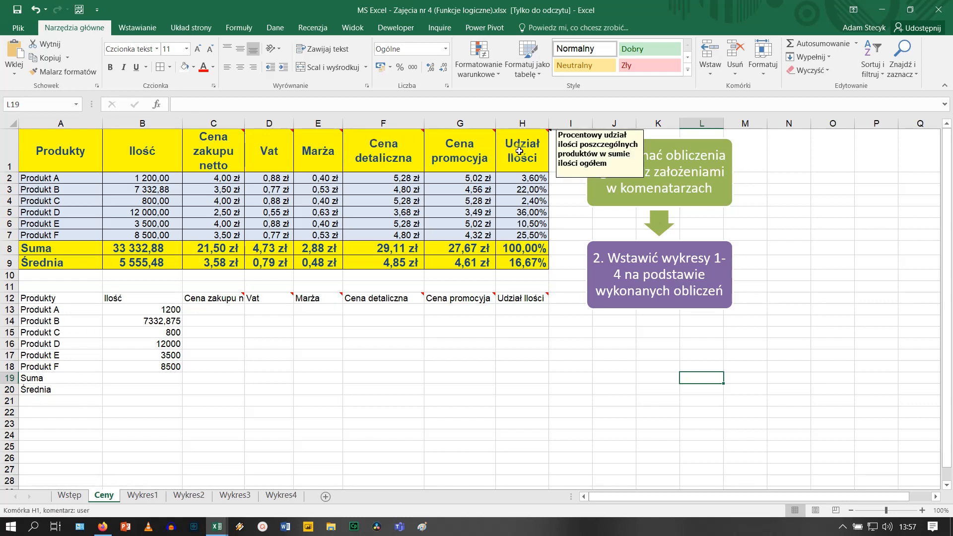
mouse_move(262, 298)
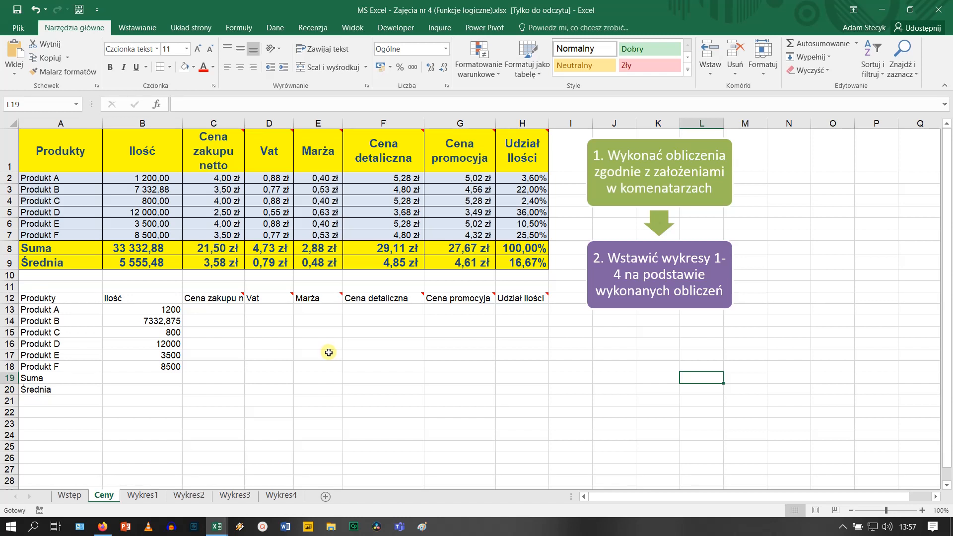
Enter =JEŻELI(B13>10000;2,5;JEŻELI(B13>5000;3,5;4)) in C13 as the net purchase price of Produkt A
left_click(221, 312)
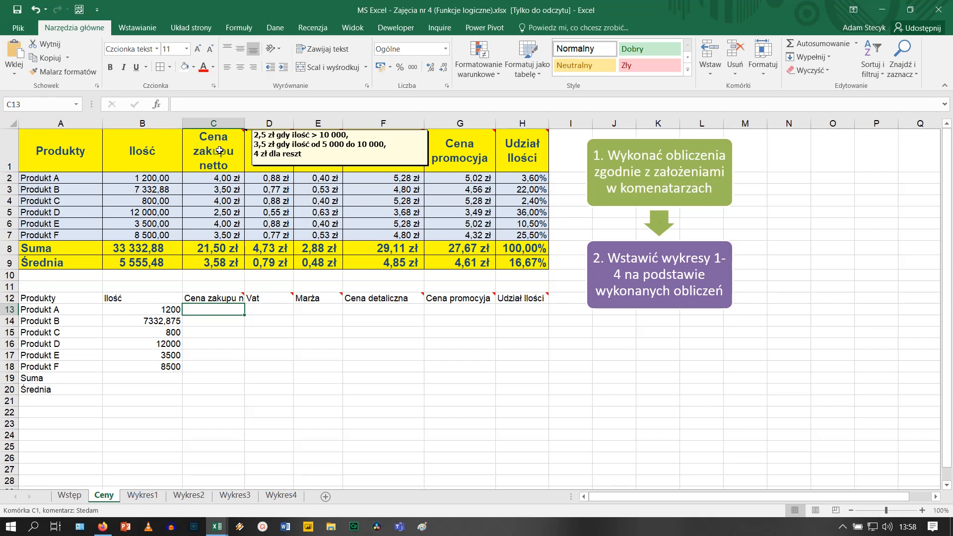
type("=")
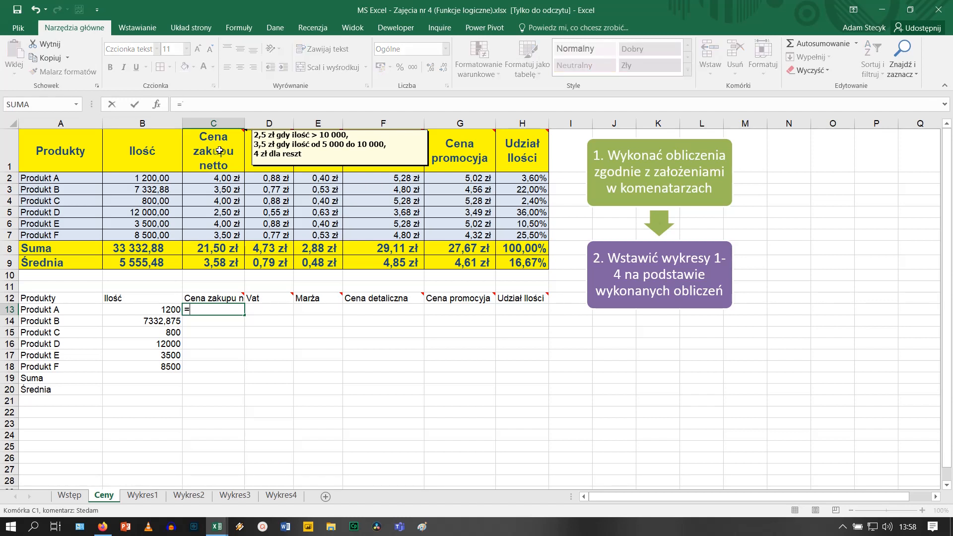
type("jeżeli(")
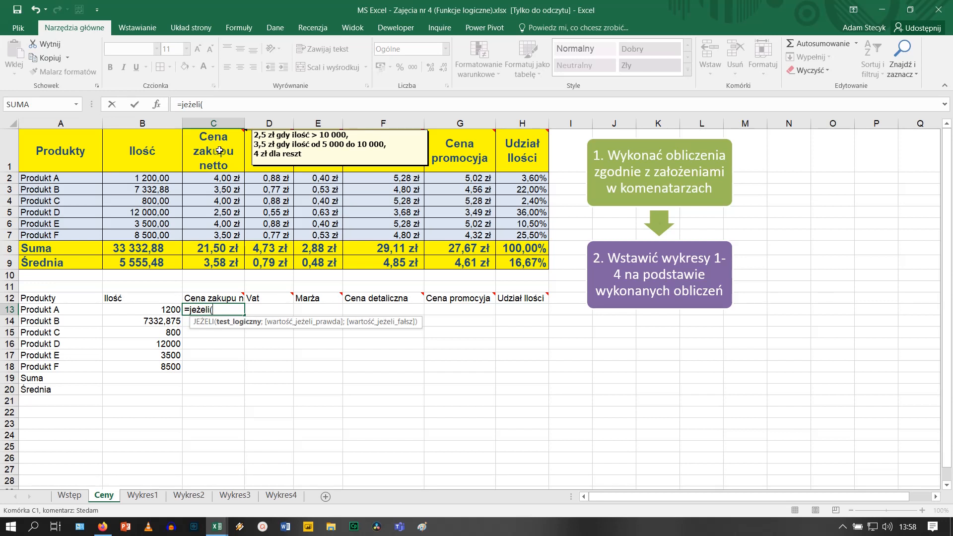
type("b13")
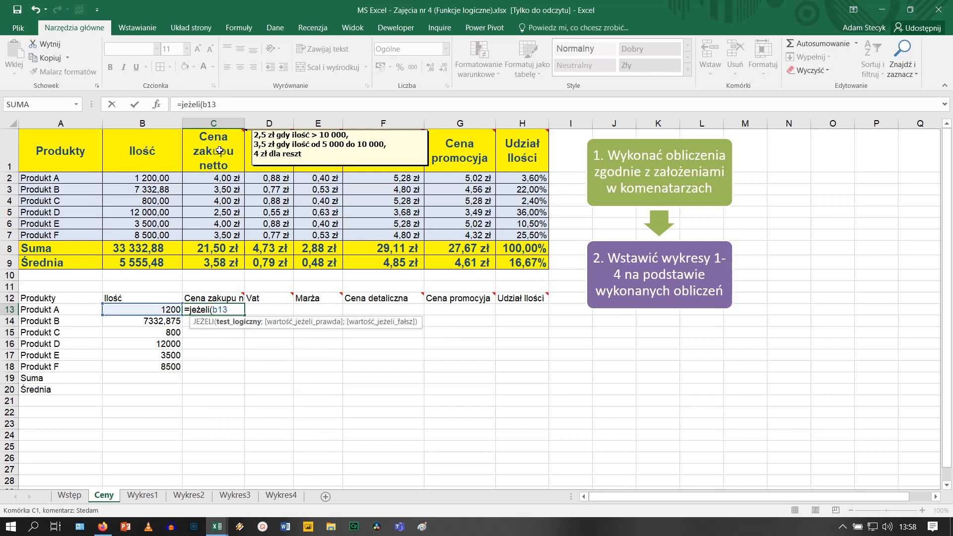
type(">10000;")
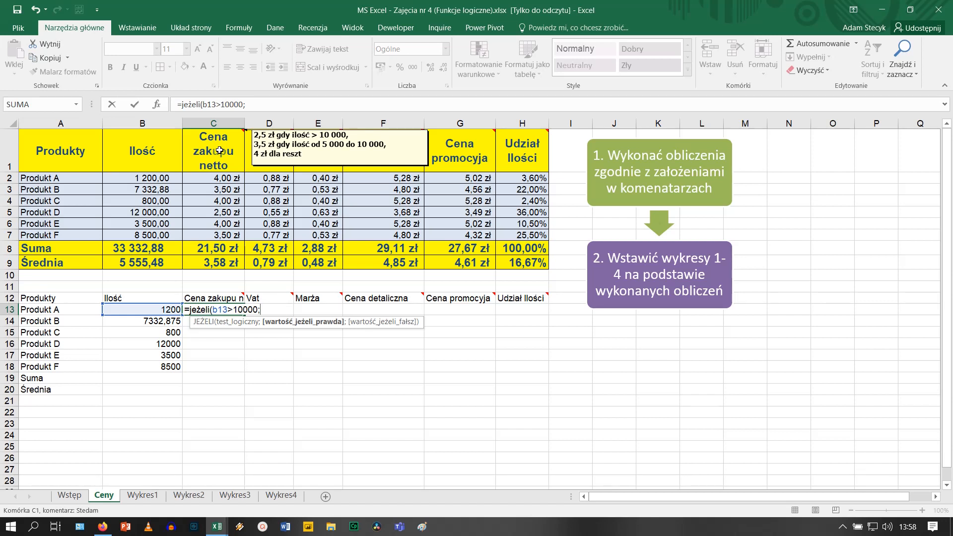
type("2,5;")
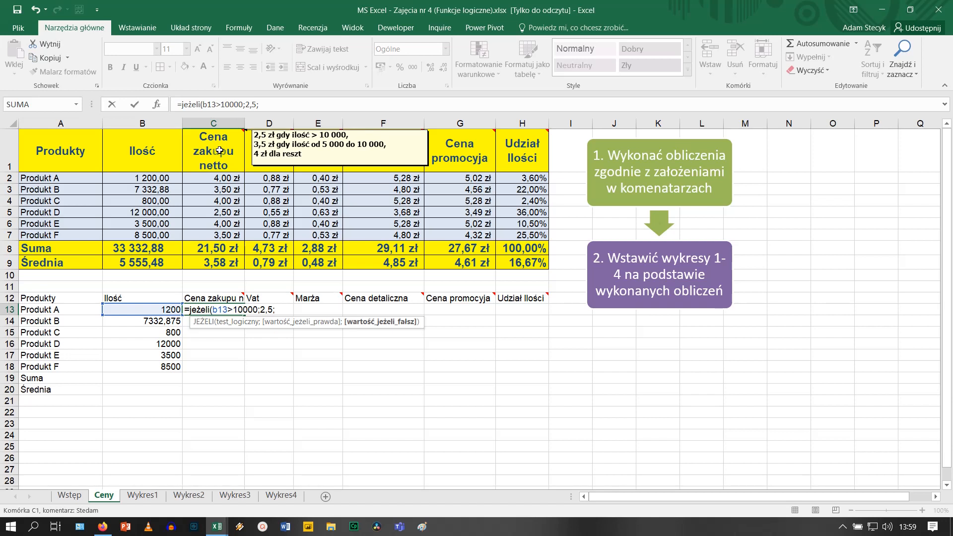
type("jeżeli(")
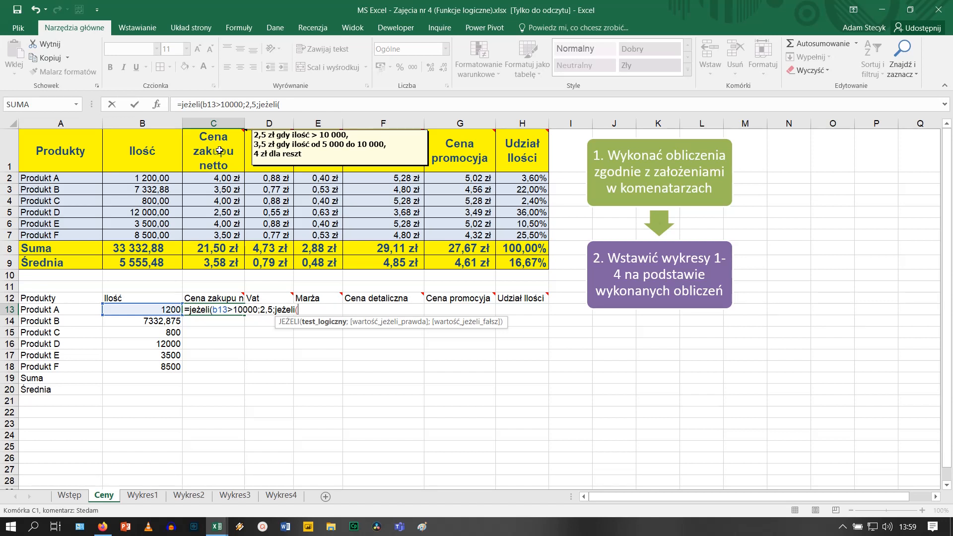
type("b13")
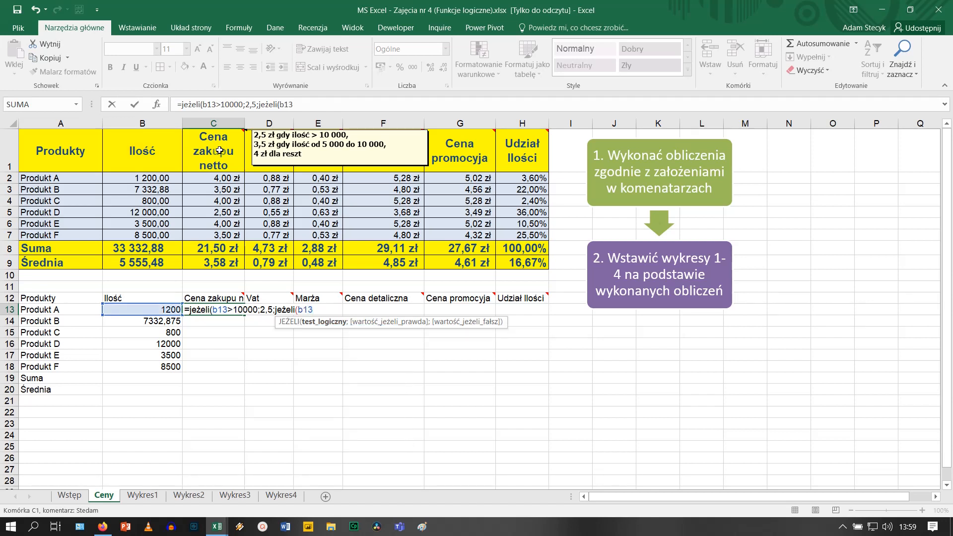
type(">5000;")
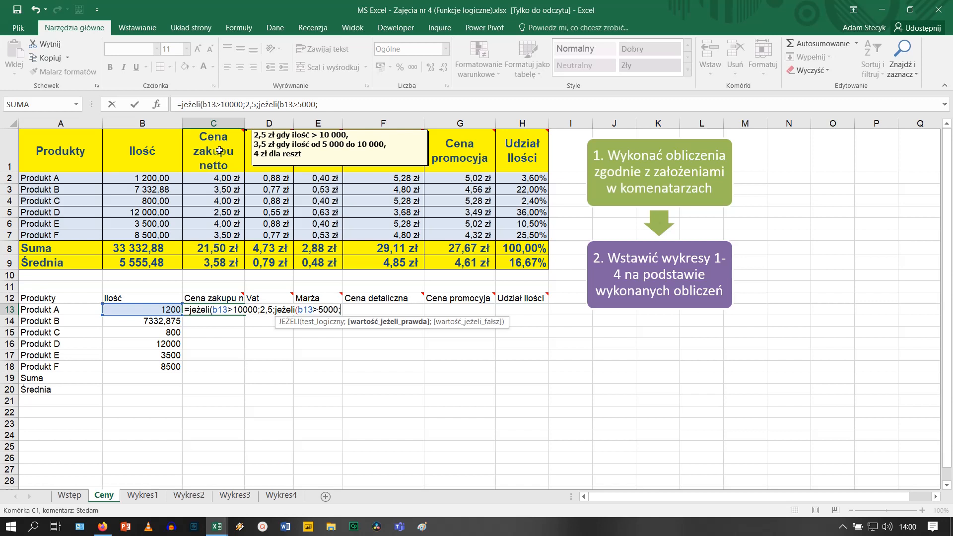
type("3,5;")
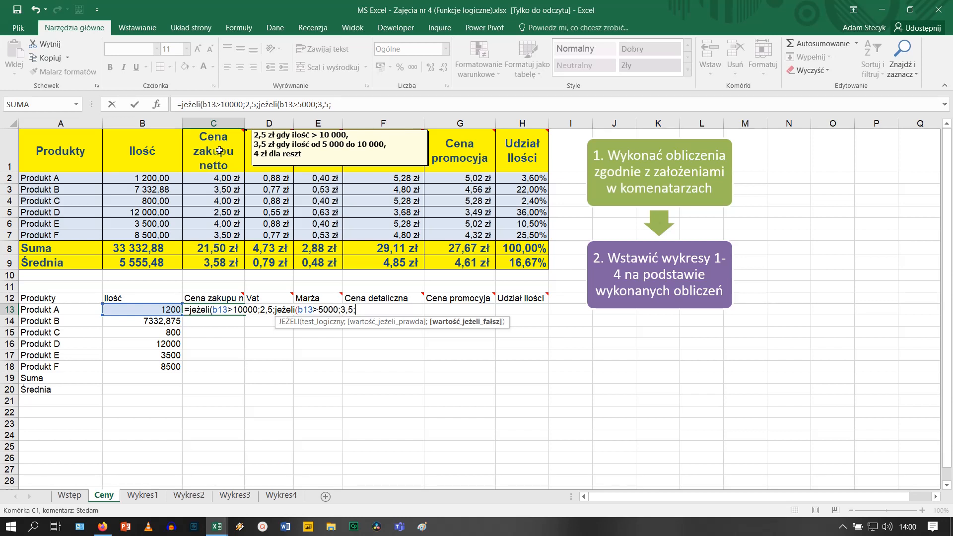
type("4))")
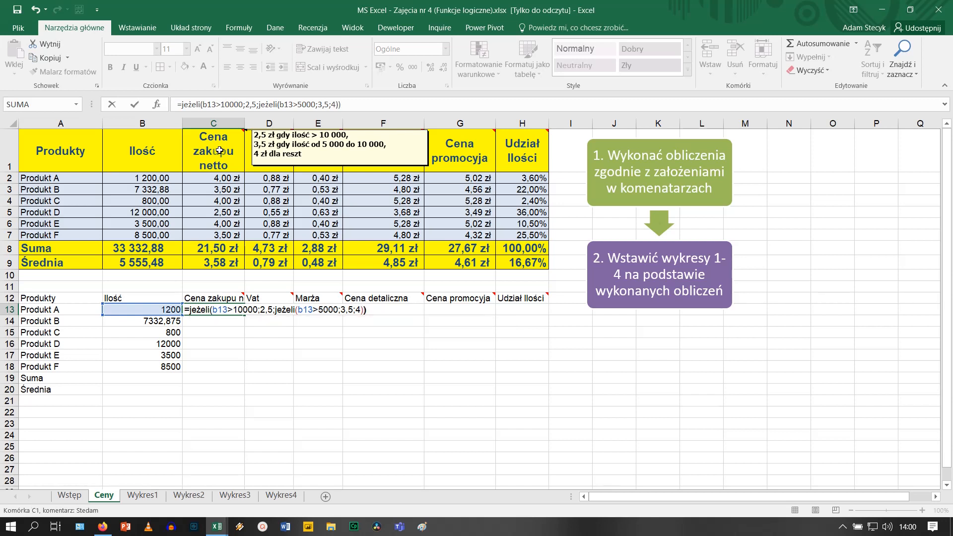
key("Return")
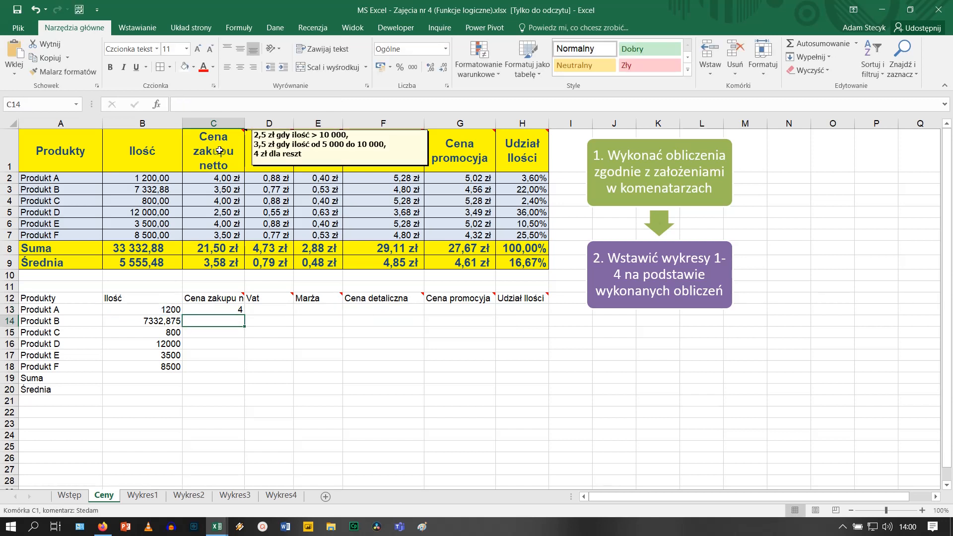
Copy the net purchase price formula from C13 down to C18 for the remaining products
left_click(227, 309)
left_click_drag(245, 315, 244, 380)
left_click_drag(242, 373, 242, 374)
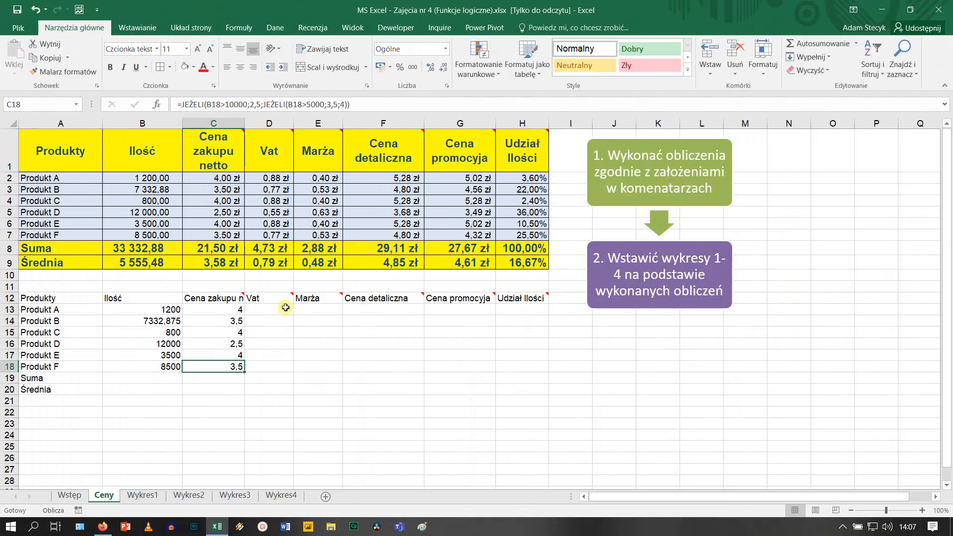
Calculate Vat in D13 with =22%*C13 and fill the formula down to D18
mouse_move(280, 296)
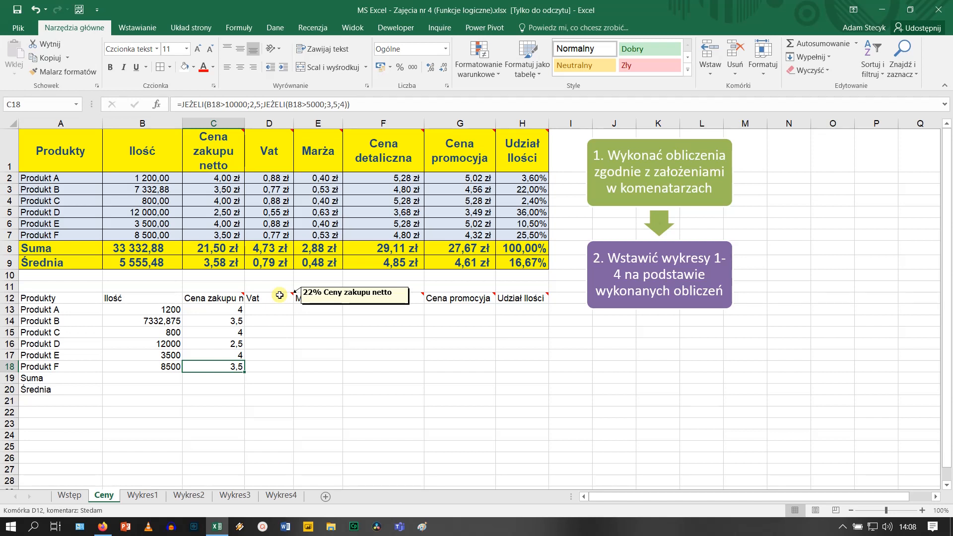
left_click(274, 312)
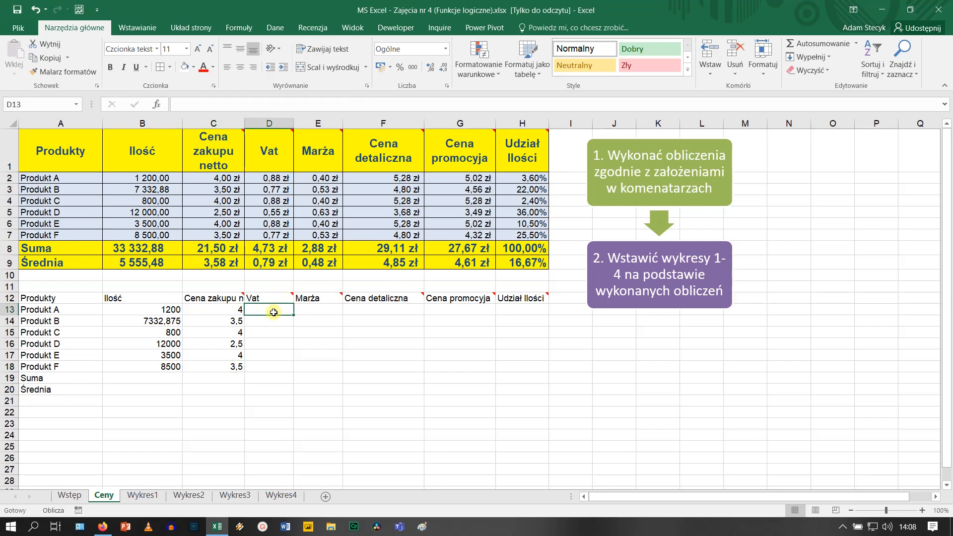
type("=2")
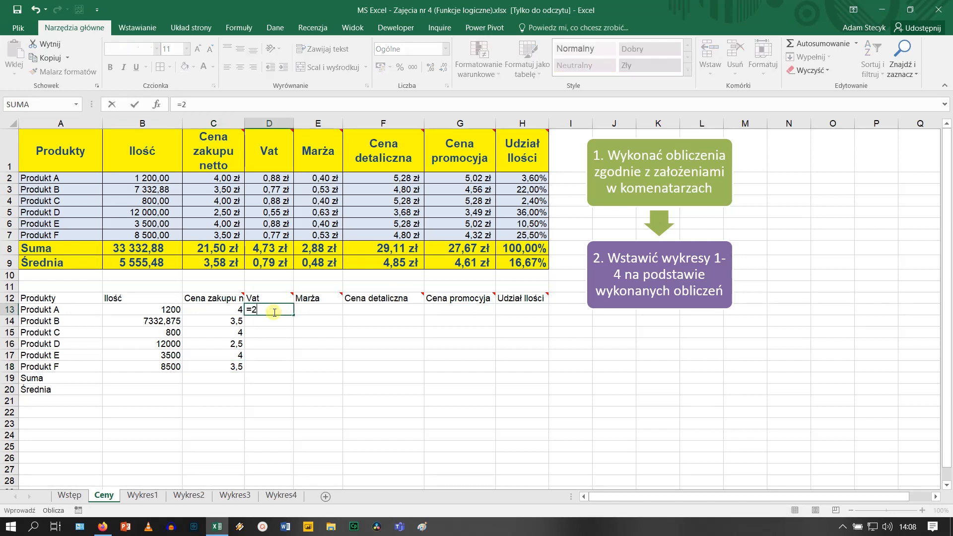
type("2%*c13")
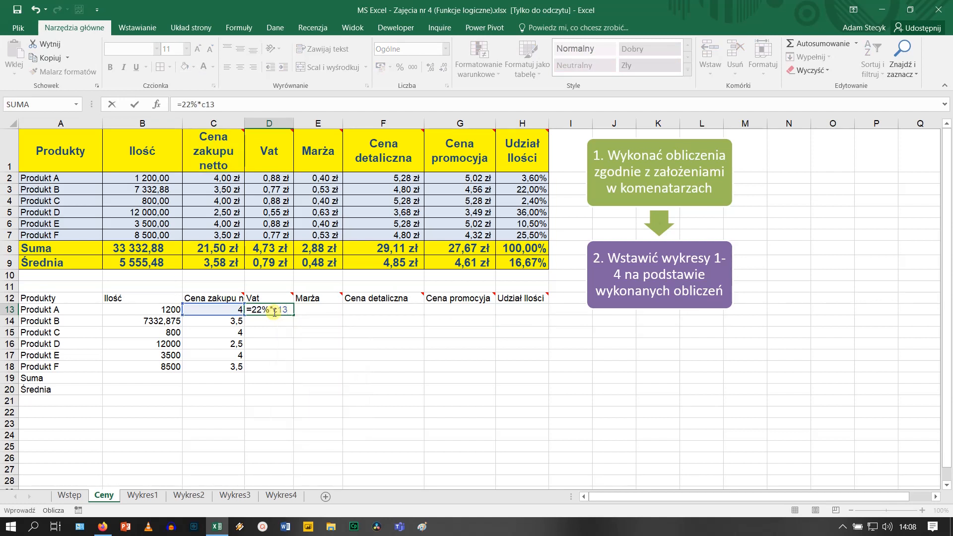
left_click(275, 310)
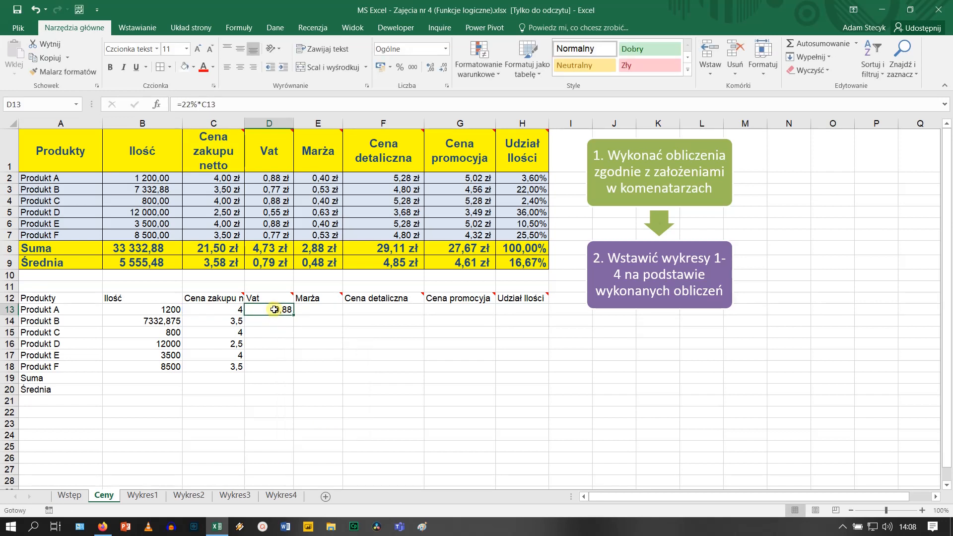
left_click_drag(293, 314, 293, 372)
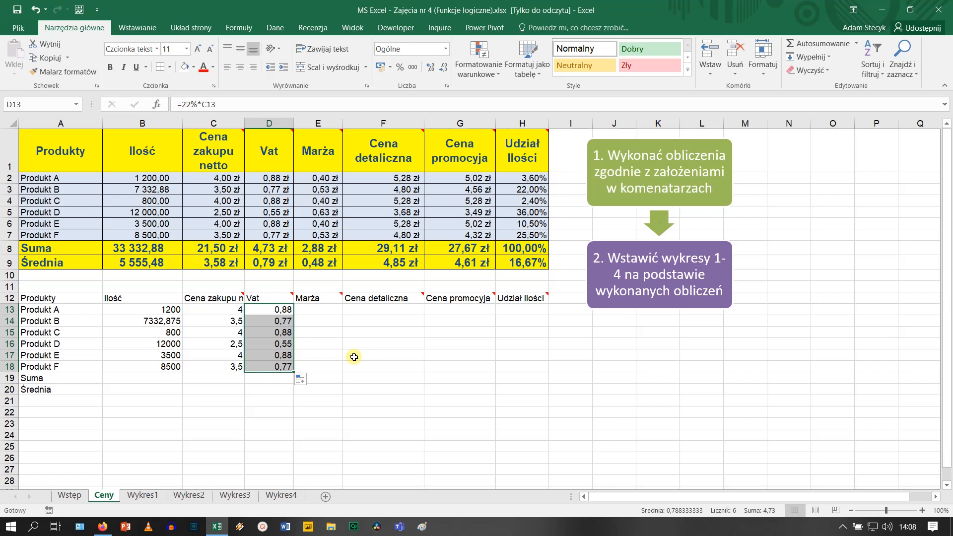
Calculate Marża in E13 with =JEŻELI(C13>3,7;10%*C13;JEŻELI(C13>2,7;15%*C13;25%*C13)) and fill the formula down to E18
left_click(319, 309)
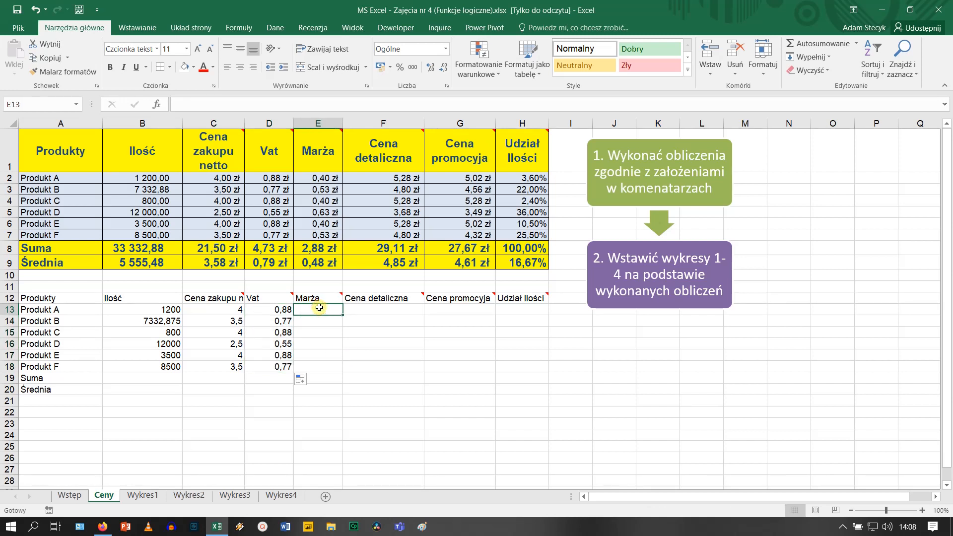
mouse_move(317, 153)
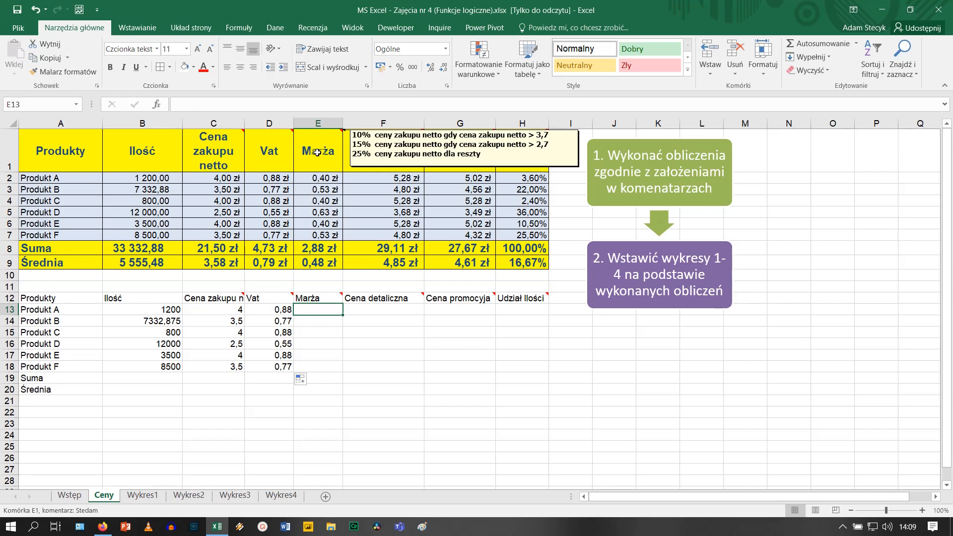
type("=je")
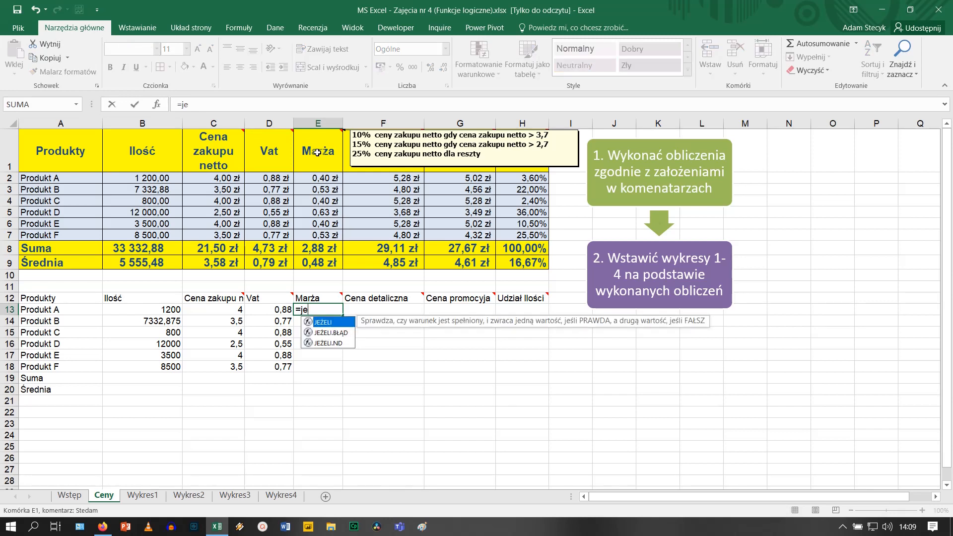
type("żeli(")
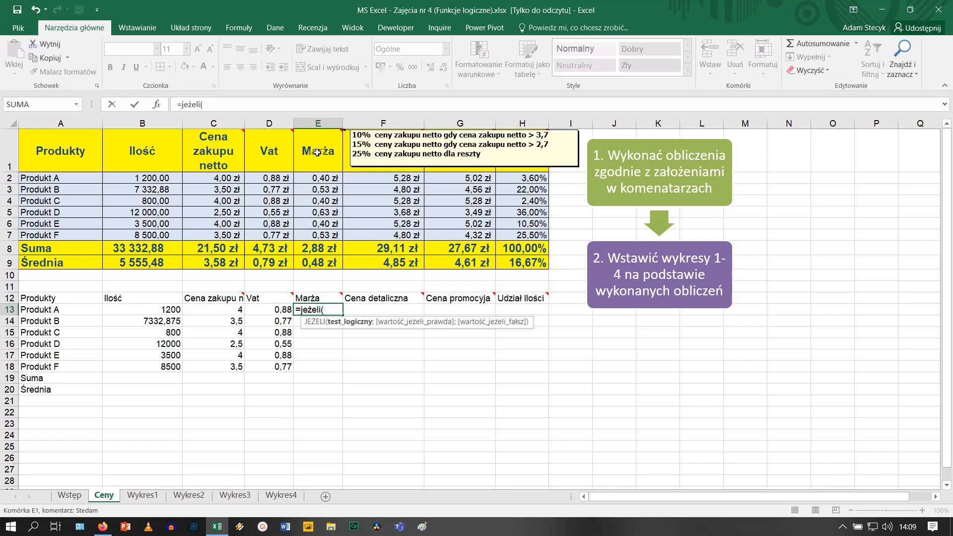
type("c13>3,7")
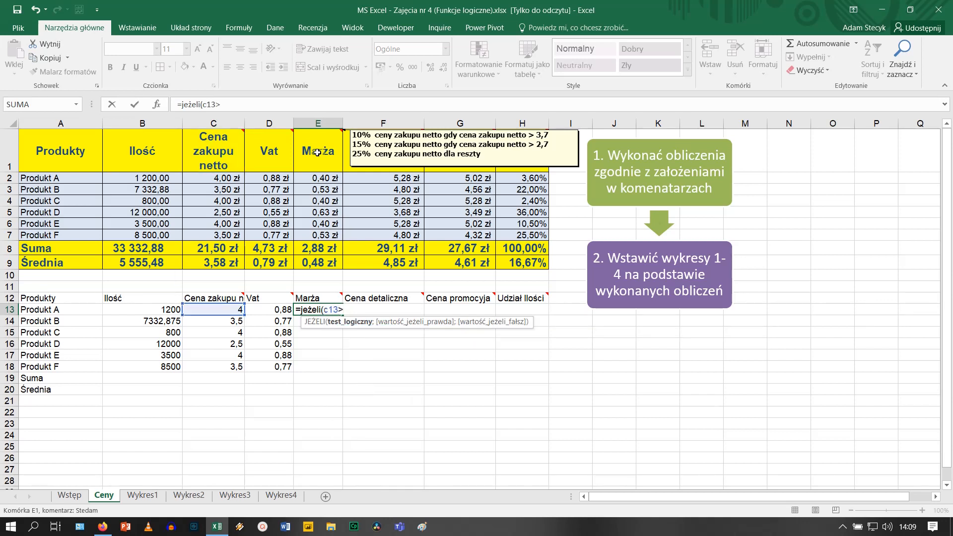
type(";")
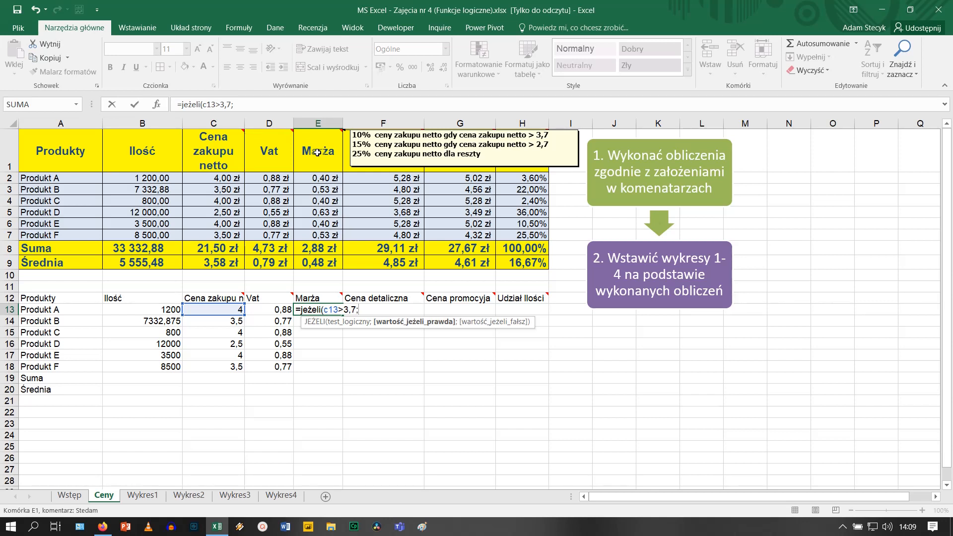
type("10%*c13;")
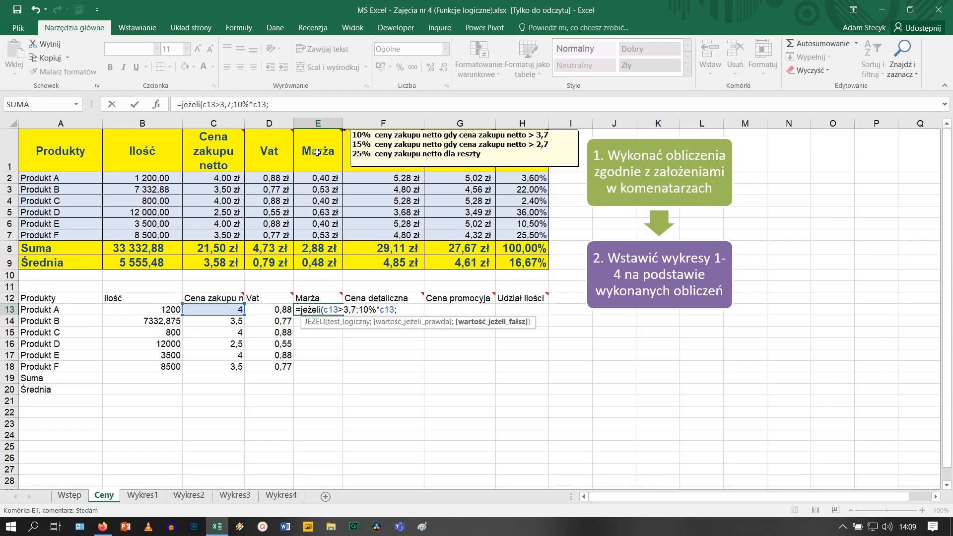
type("jeżeli")
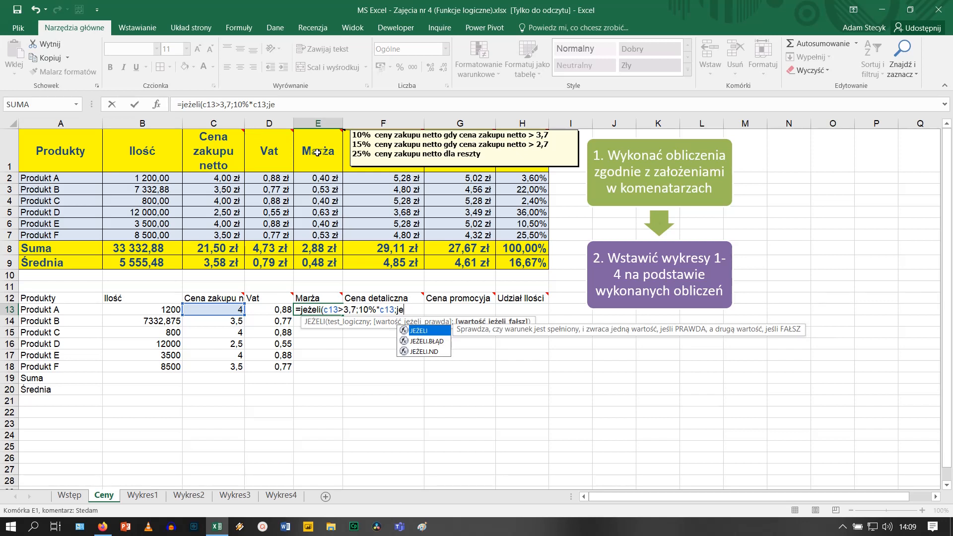
type("(")
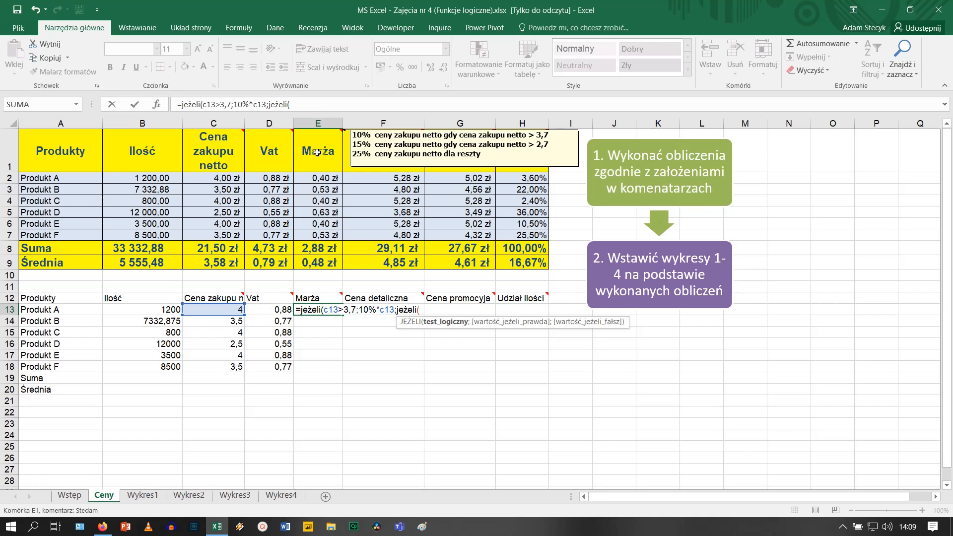
type("c13>")
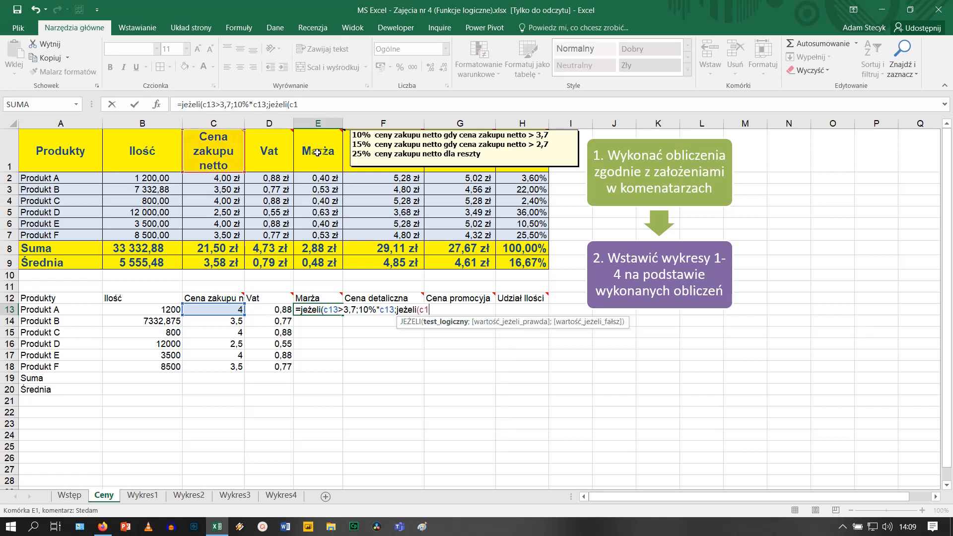
type("2,7;")
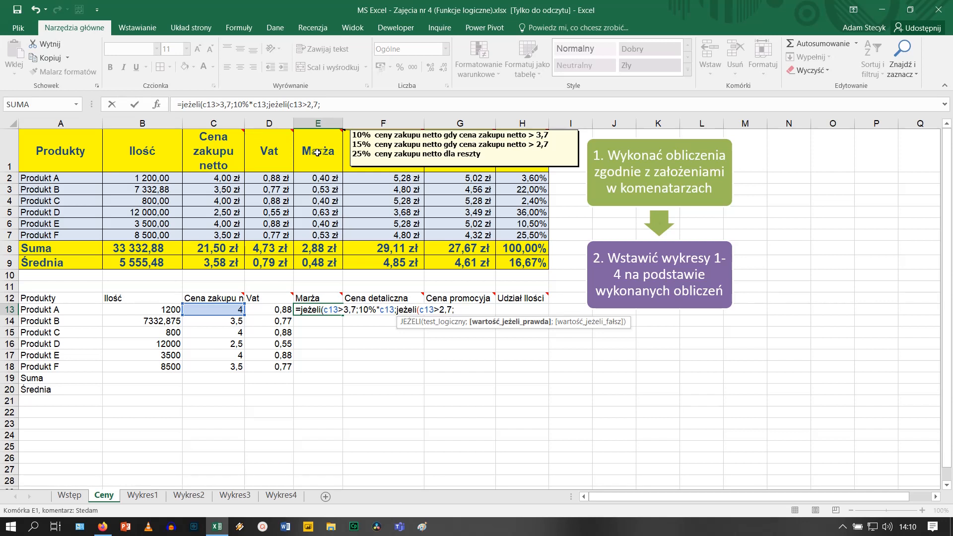
type("15%*c13;")
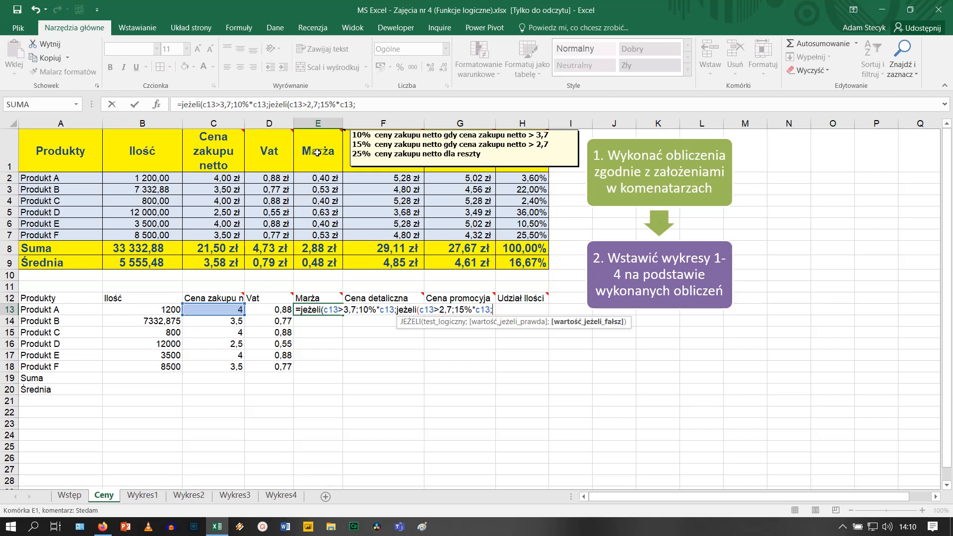
type("25%*c13")
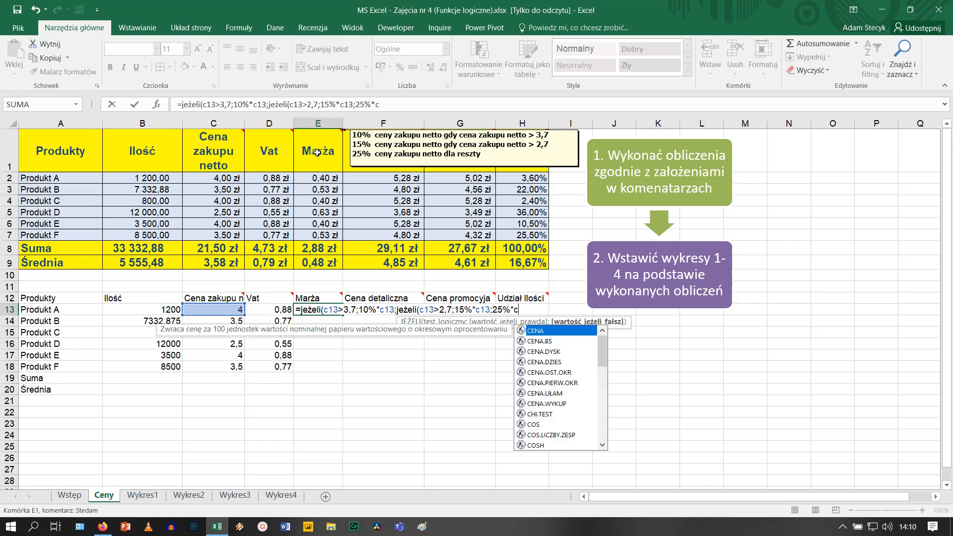
type("))")
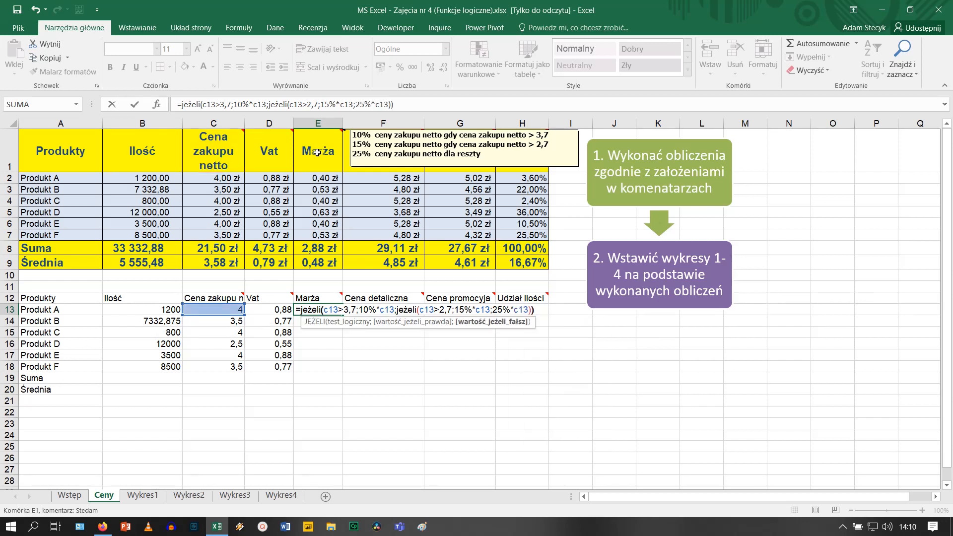
key("Return")
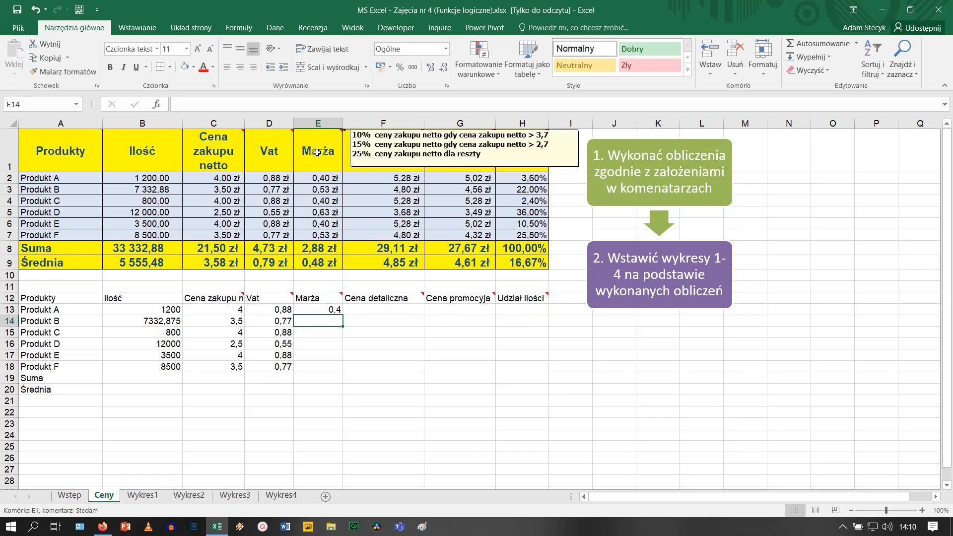
left_click(332, 310)
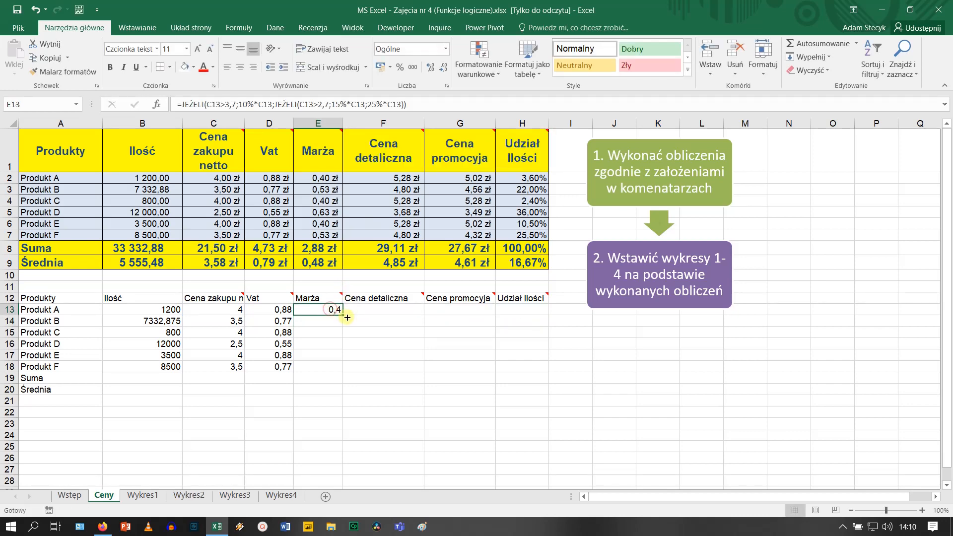
left_click_drag(343, 315, 343, 368)
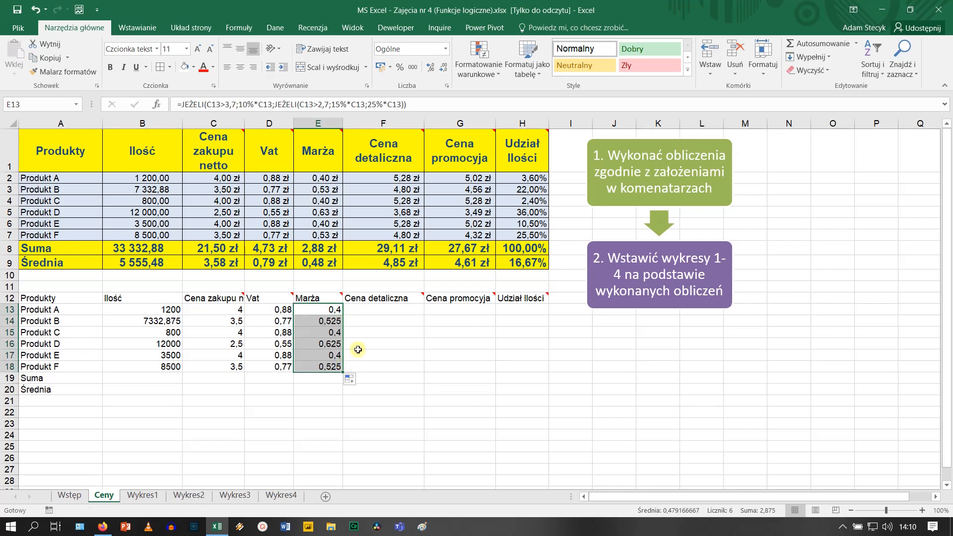
Calculate Cena detaliczna in F13 with =C13+D13+E13 and fill the formula down to F18
mouse_move(384, 297)
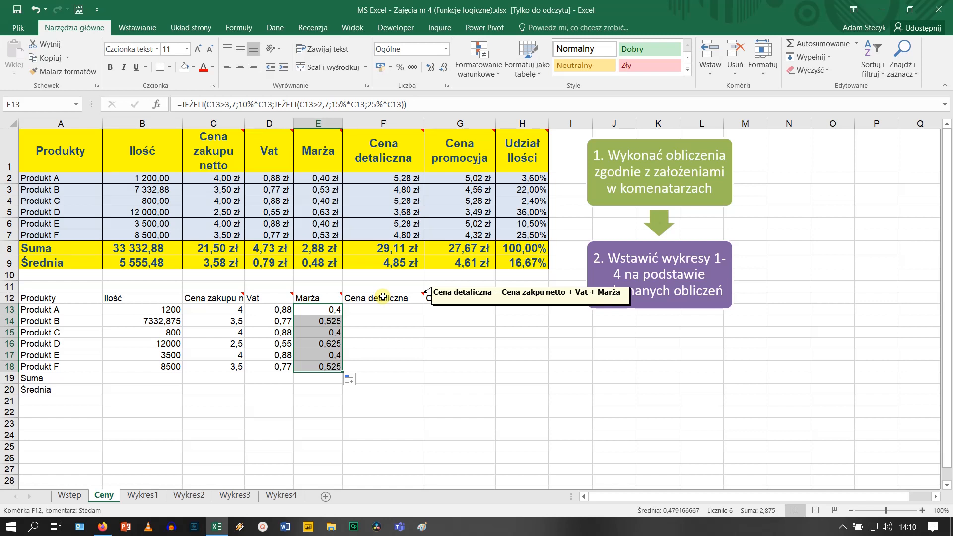
mouse_move(319, 297)
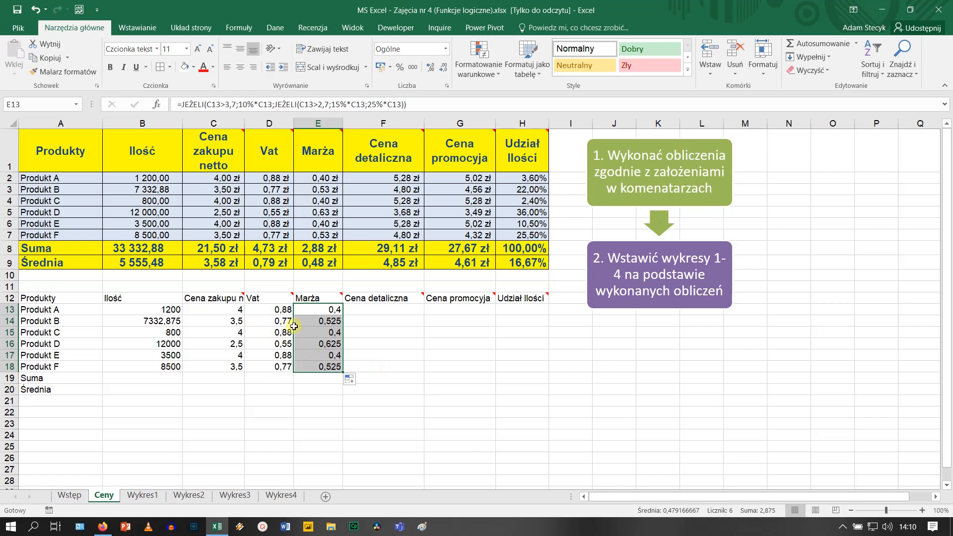
left_click(370, 309)
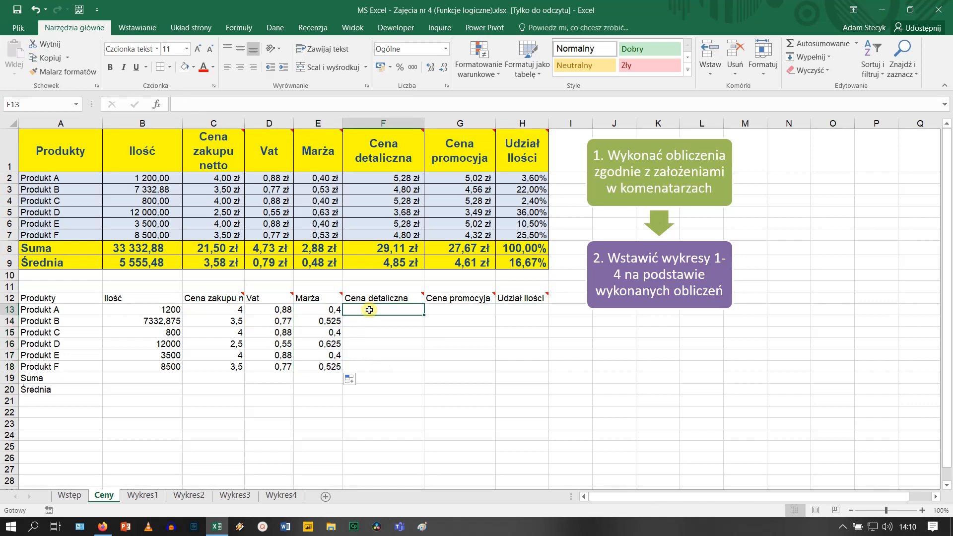
type("=")
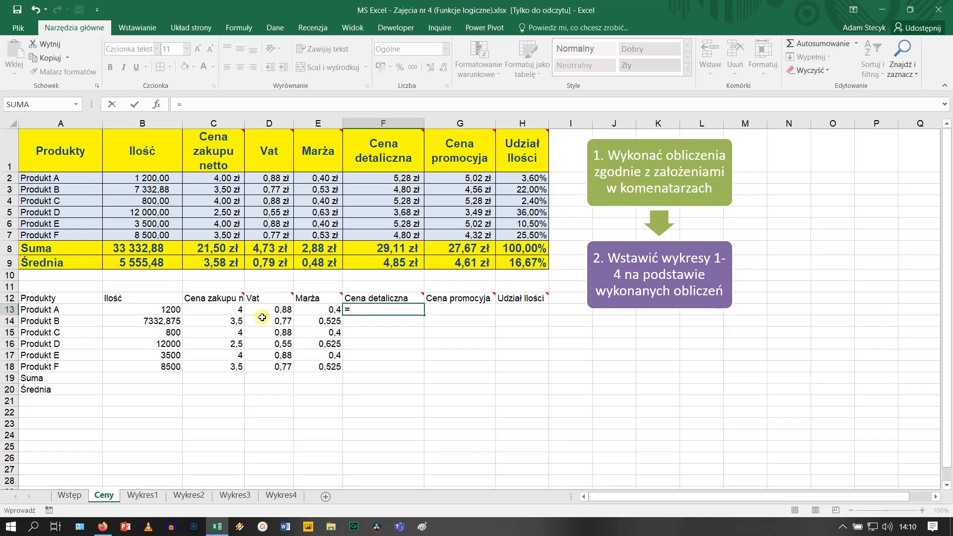
left_click(232, 310)
type("+")
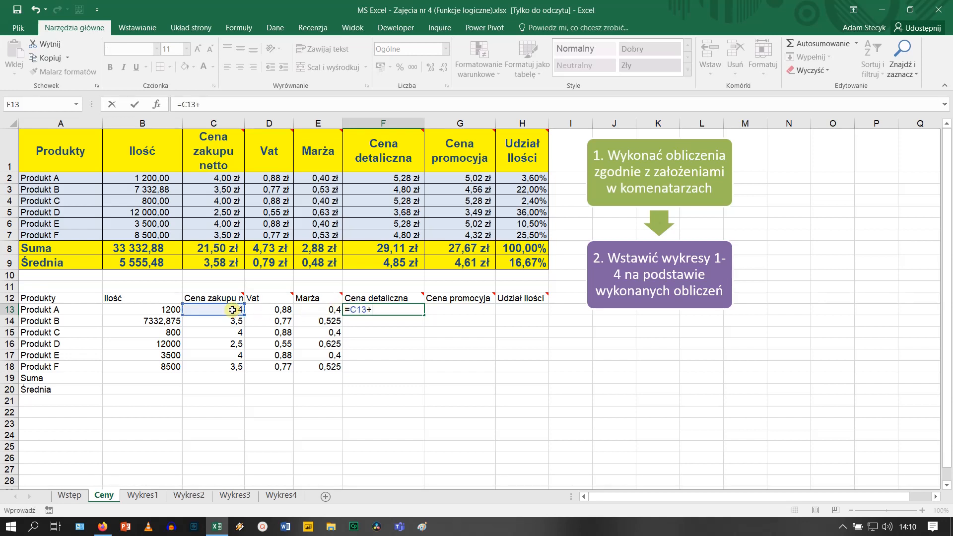
left_click(274, 313)
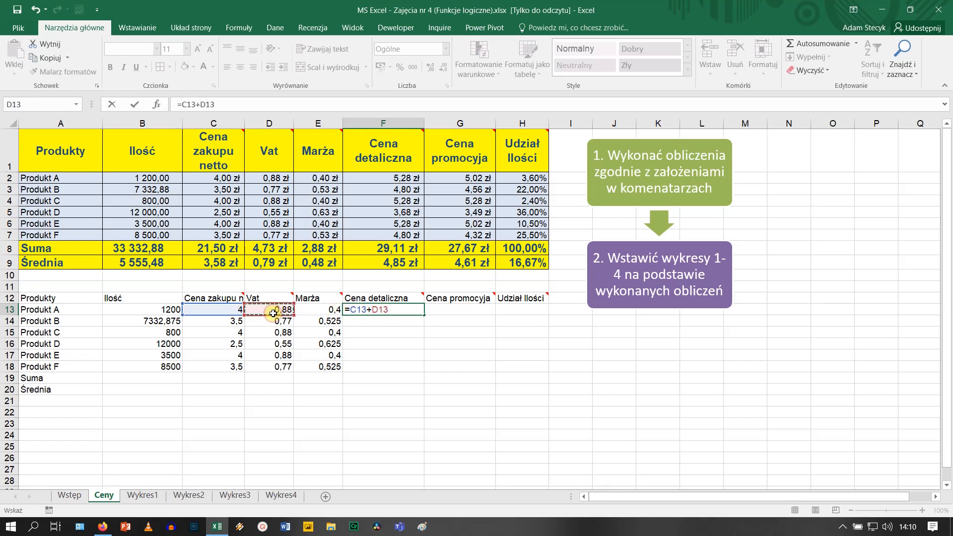
type("+")
left_click(307, 312)
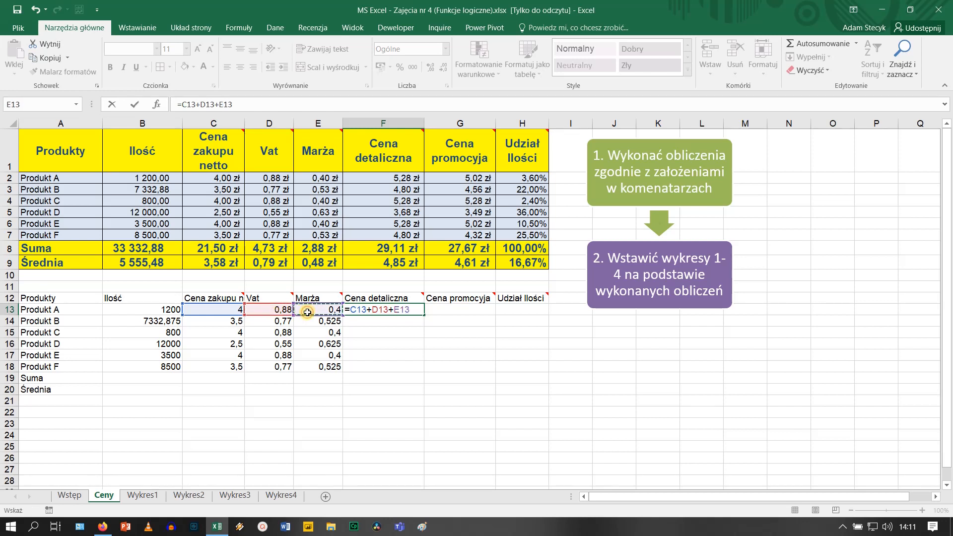
key("Return")
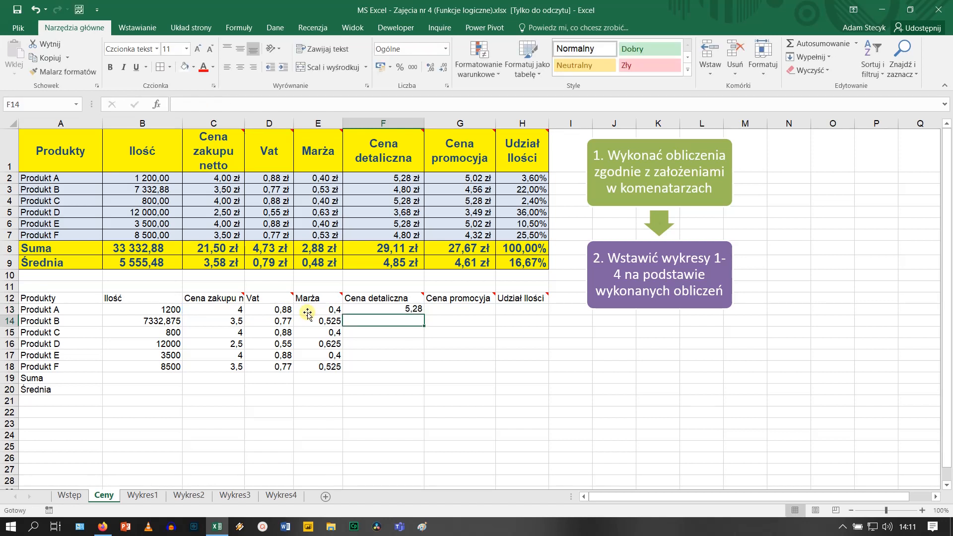
left_click(402, 311)
left_click_drag(424, 316, 409, 368)
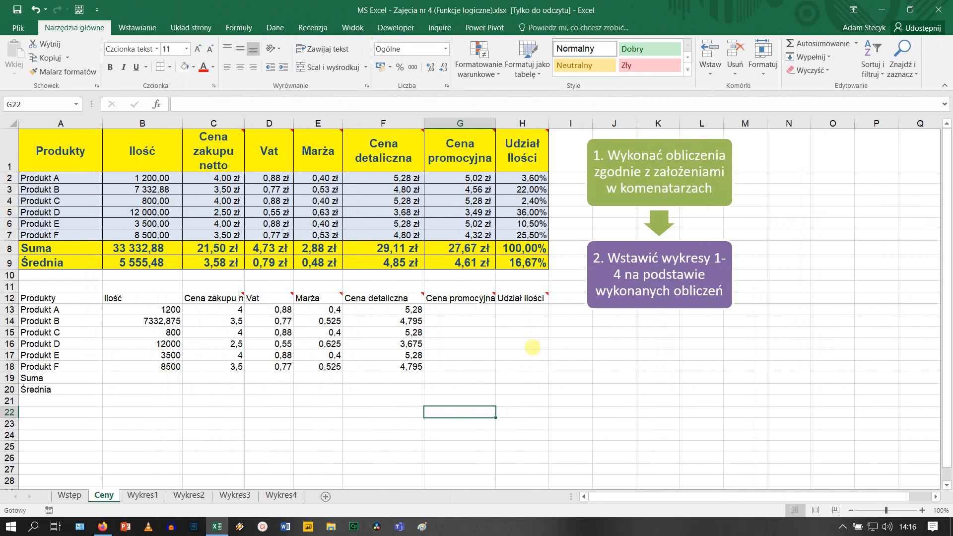
Start the Cena promocyjna formula in G13 with =JEŻELI(ORAZ(B13>8000;F13>4);90%*F13; following the header comment's first condition
left_click(476, 312)
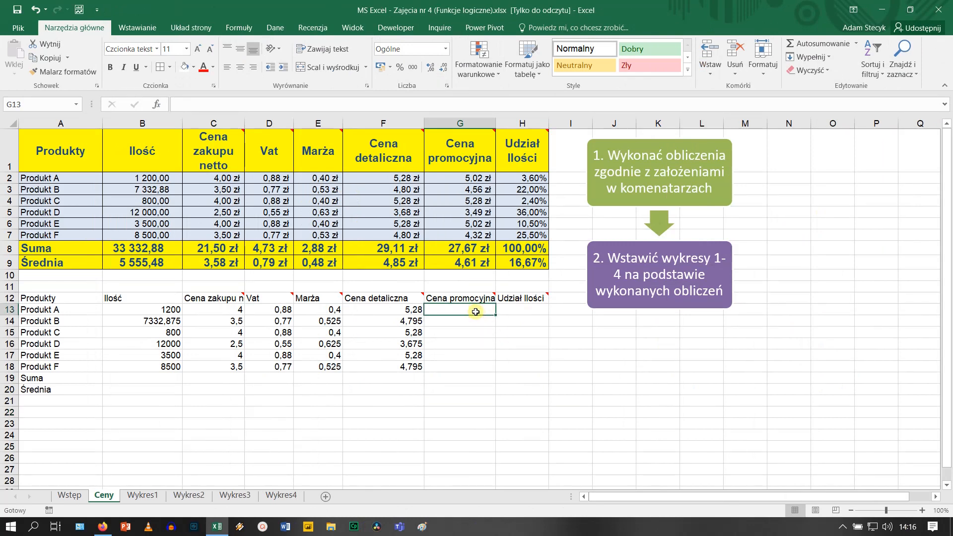
mouse_move(460, 144)
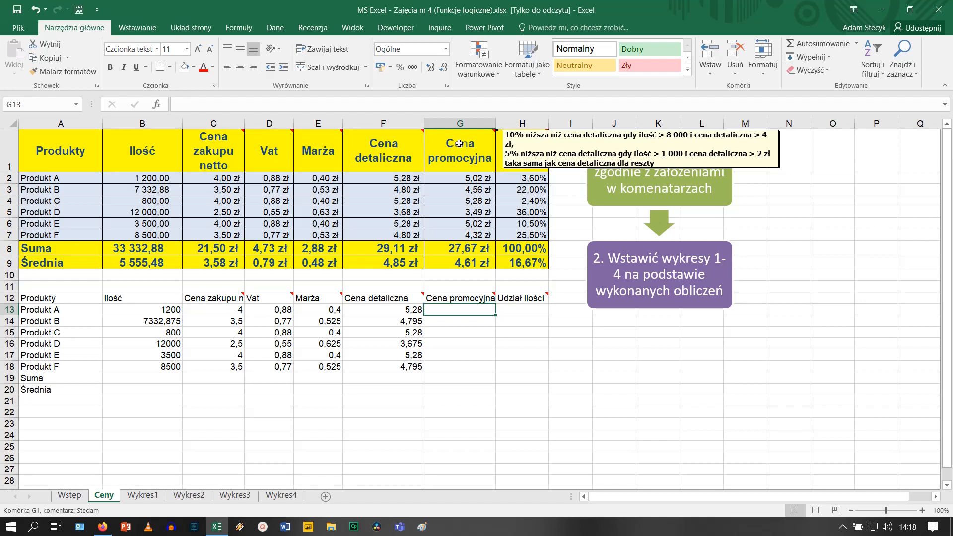
type("=jeże")
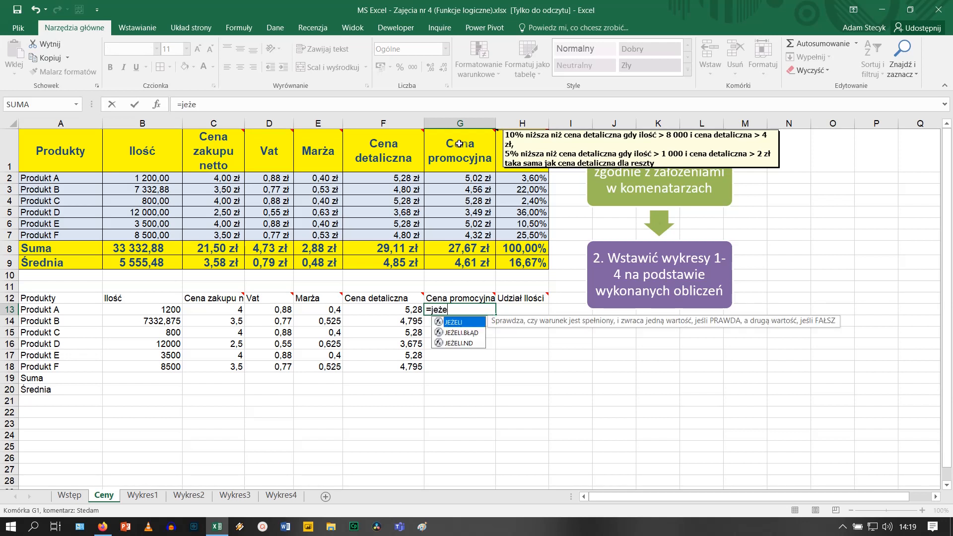
type("li(")
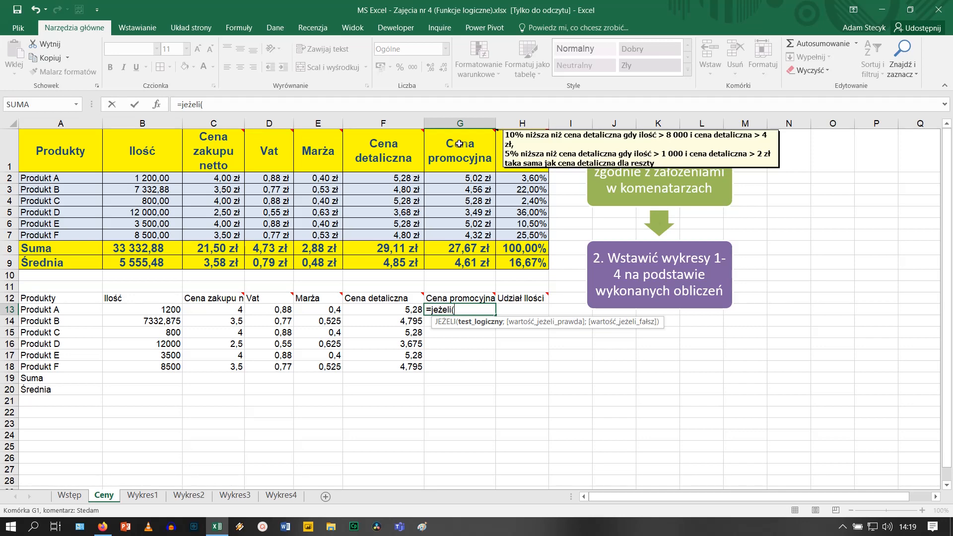
type("oraz(")
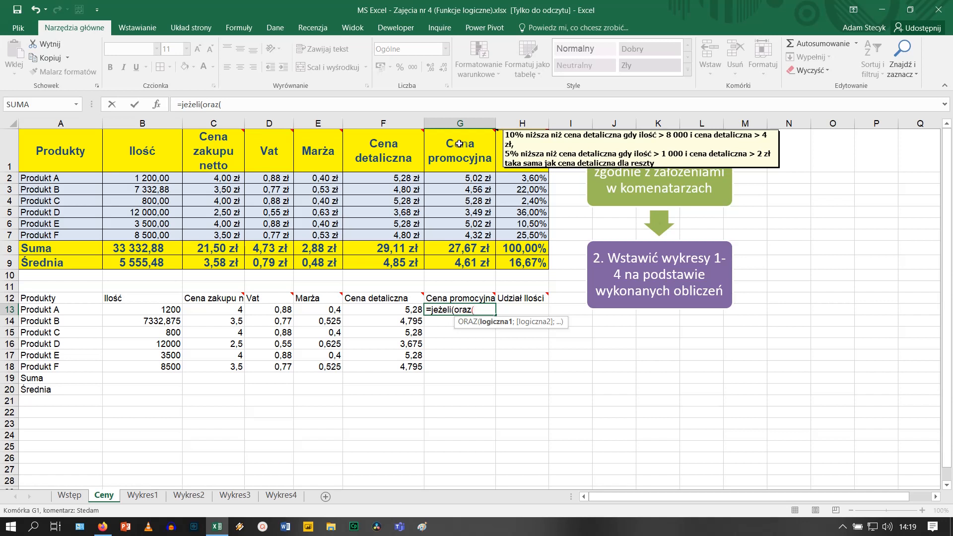
type("b13>8")
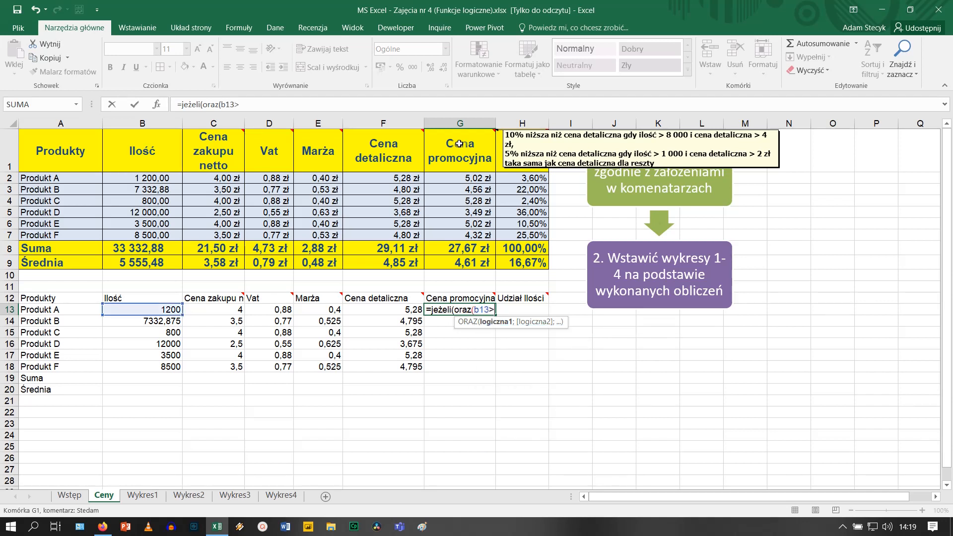
type("000;")
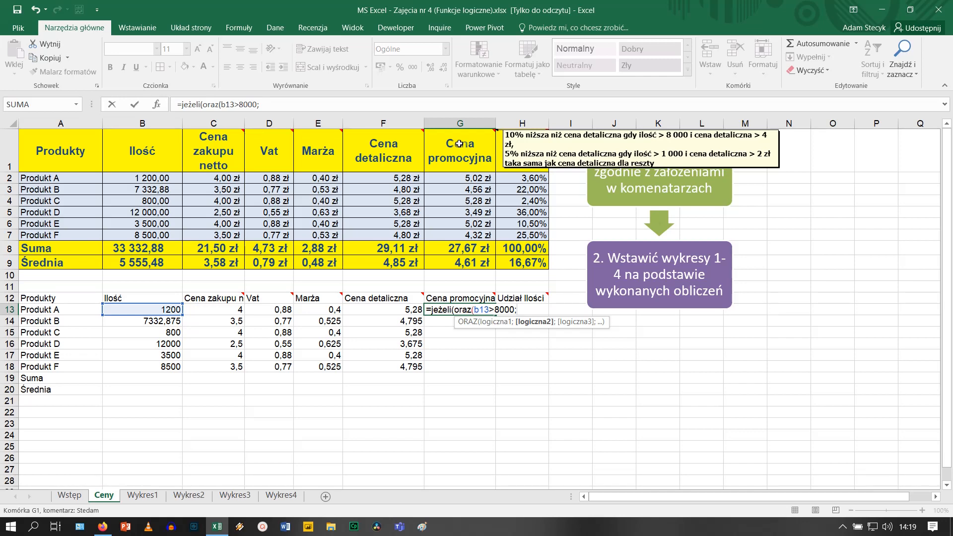
type("f13>4")
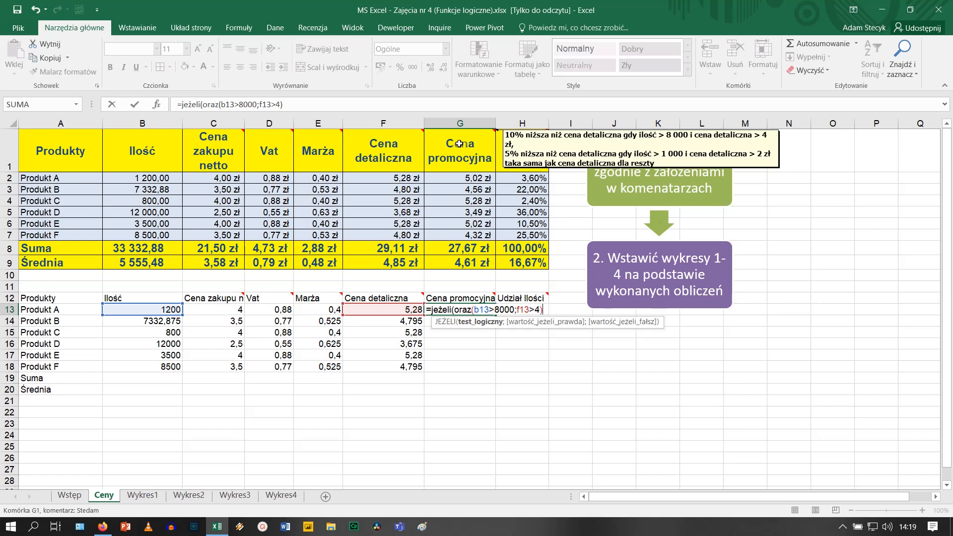
type(");")
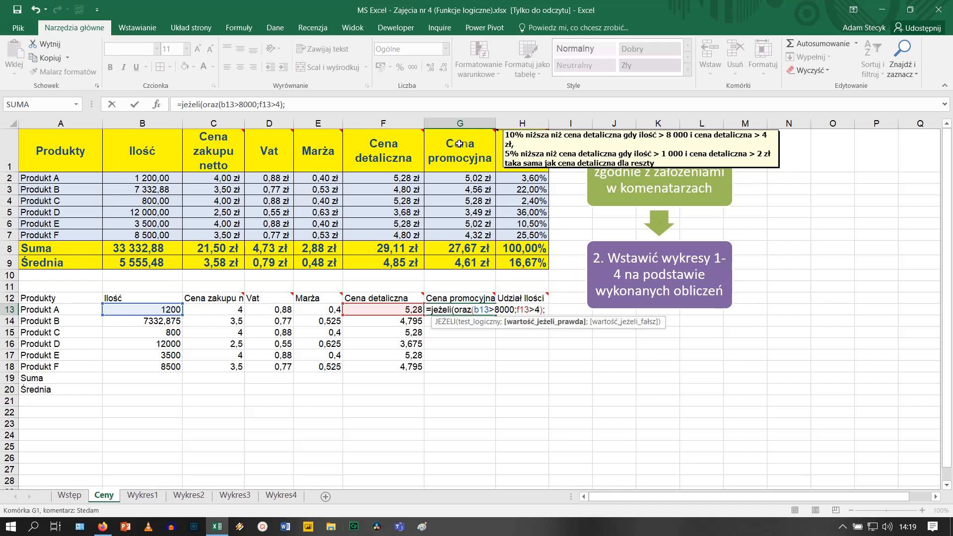
type("90%*f13")
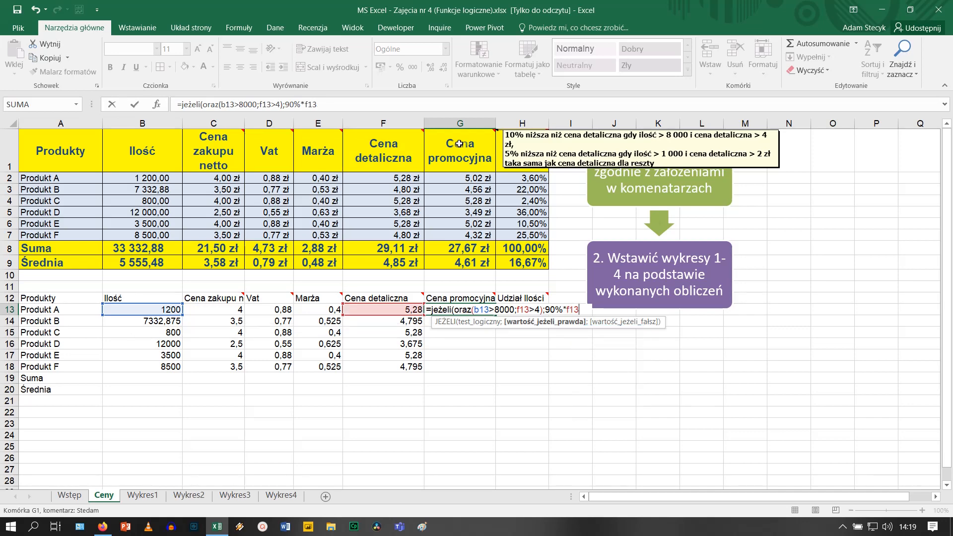
type(";")
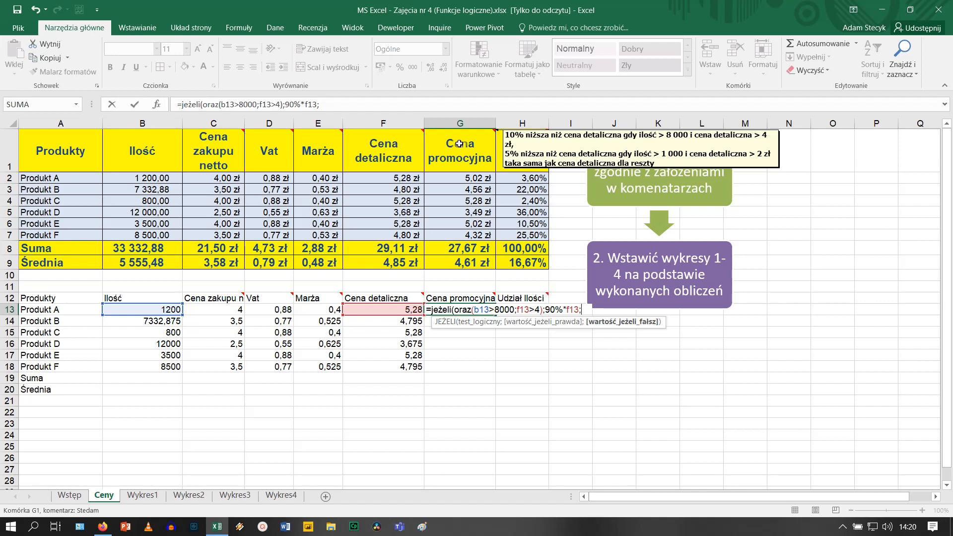
Complete the G13 formula with the nested JEŻELI(ORAZ(B13>1000;F13>2);95%*F13;F13)) and fill it down to G18
type("jeżeli(")
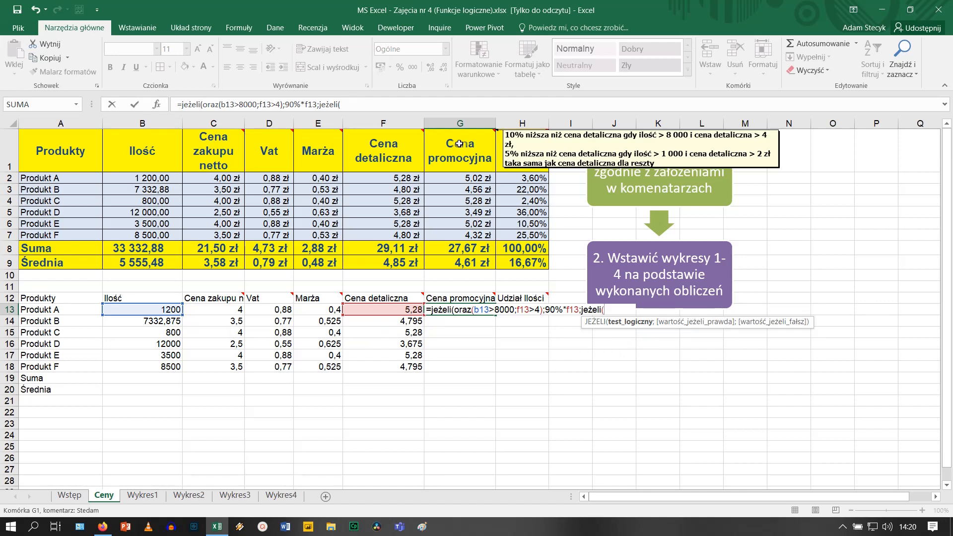
type("oraz(")
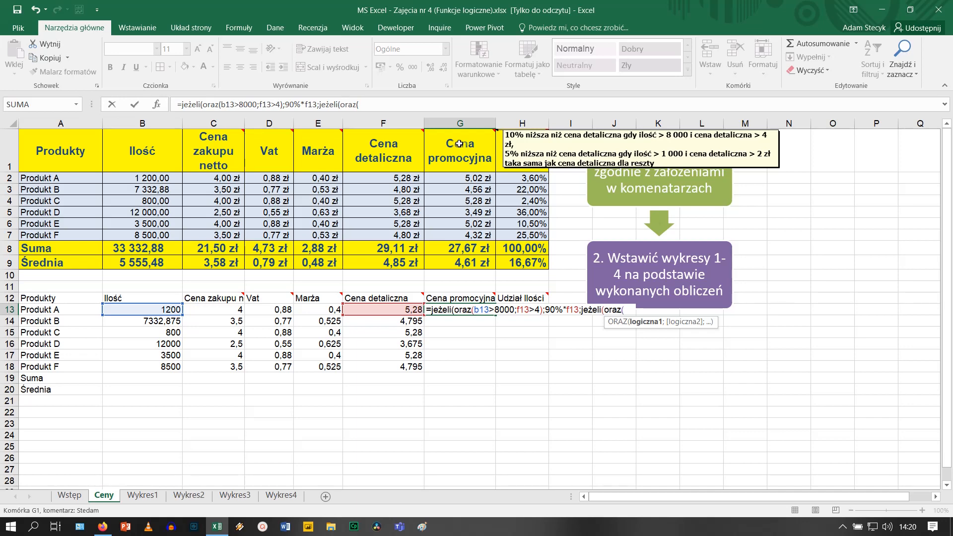
type("b13>1")
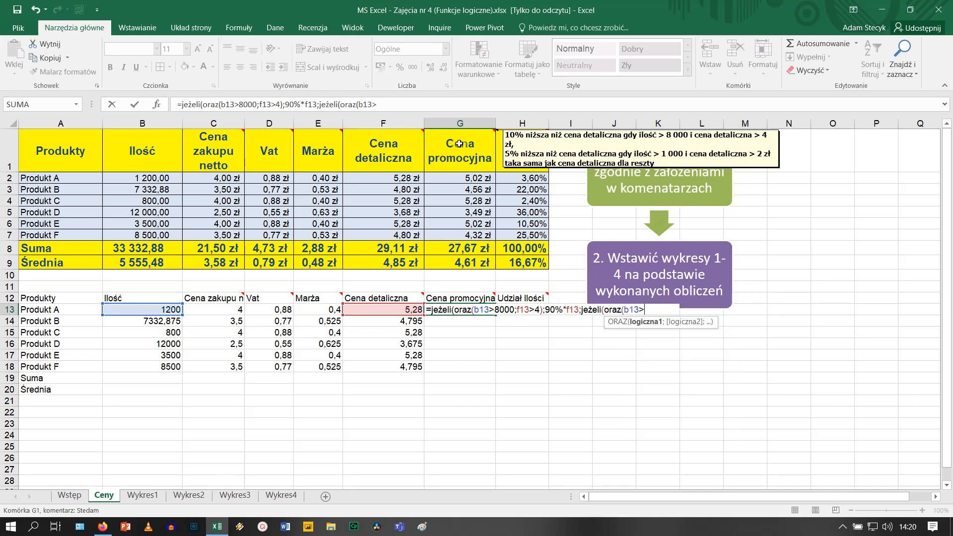
type("000;")
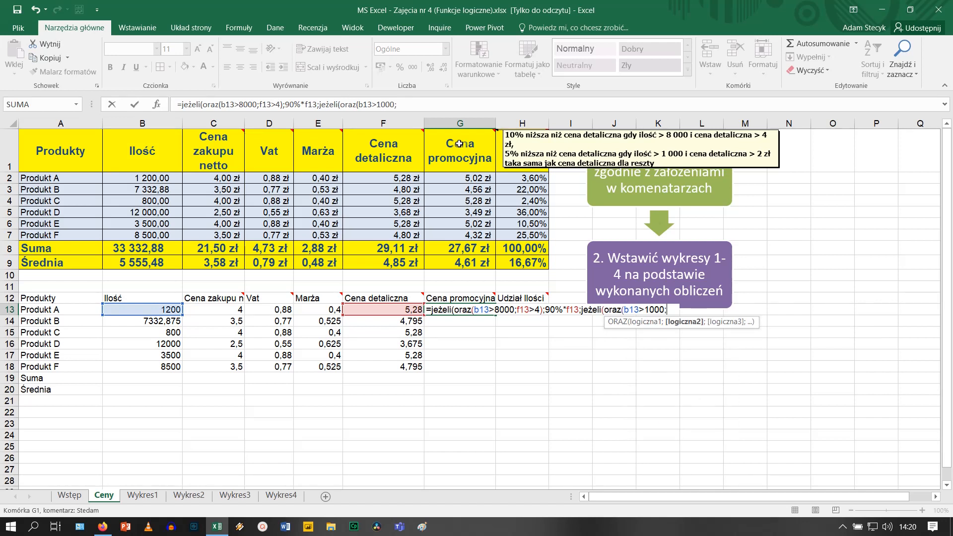
type("f13>2")
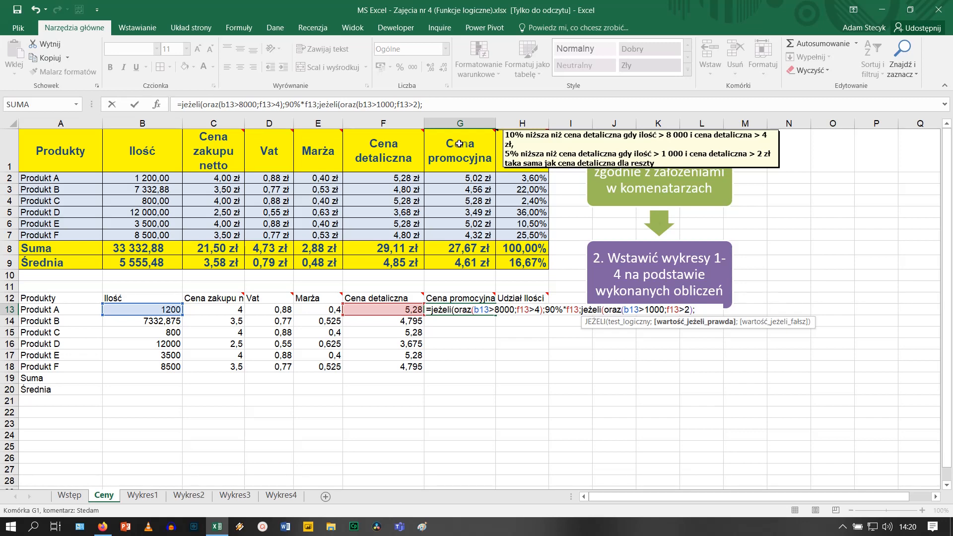
type("95%*f")
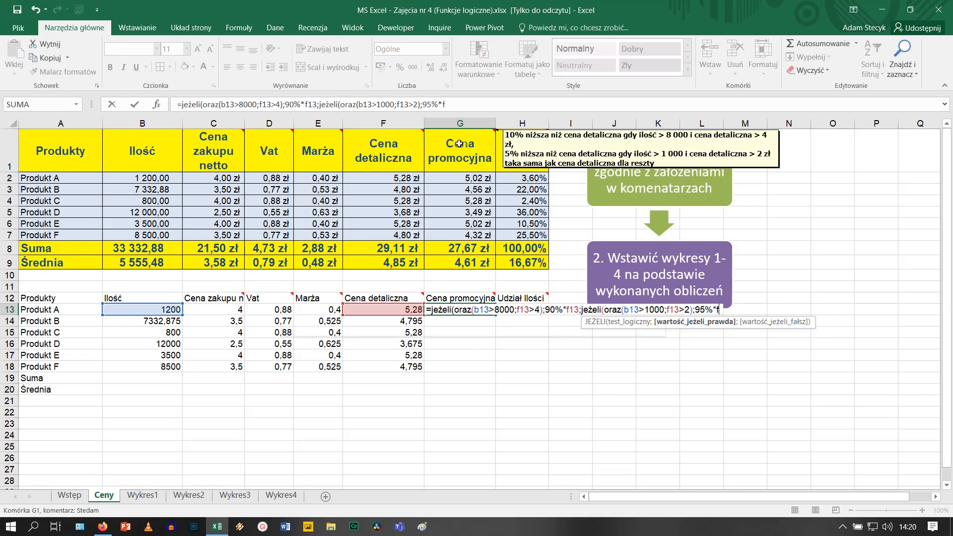
type("13")
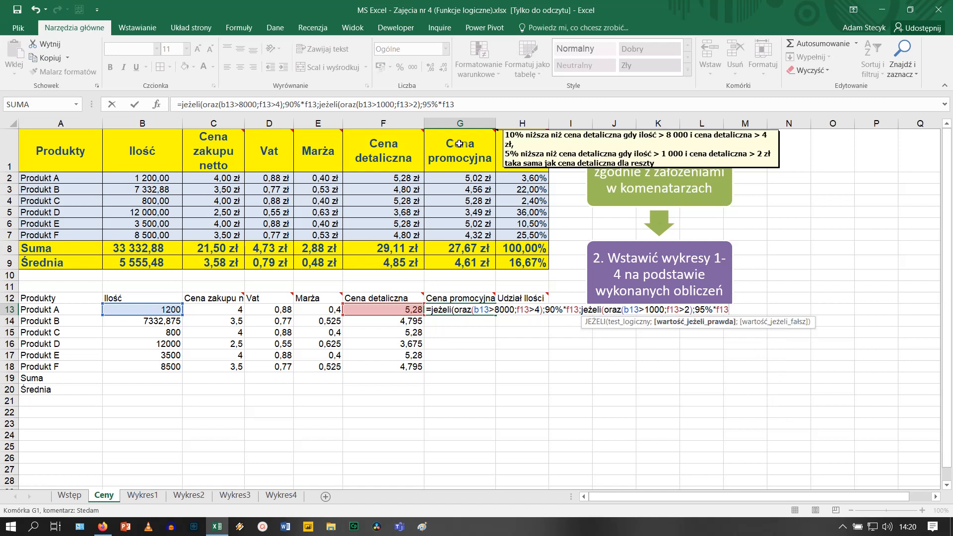
type(";")
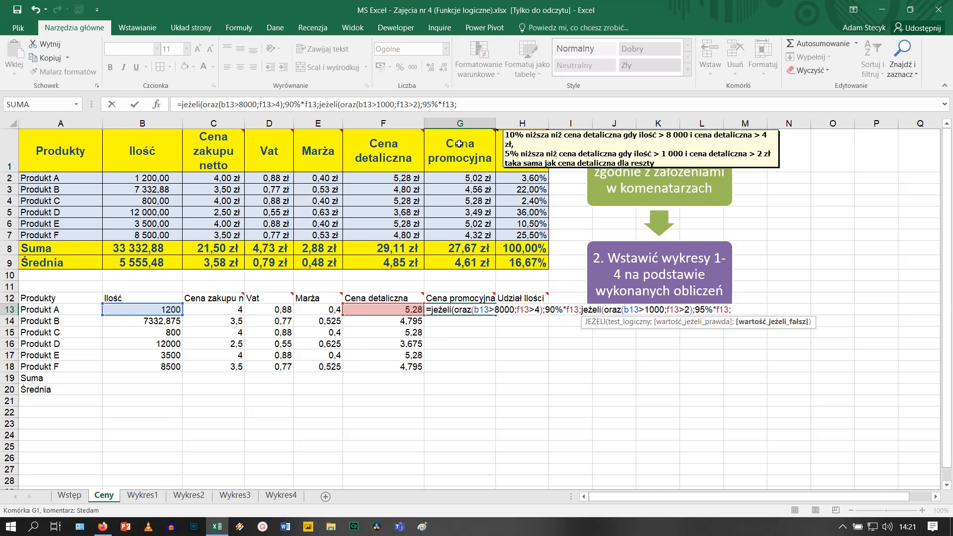
type("f13")
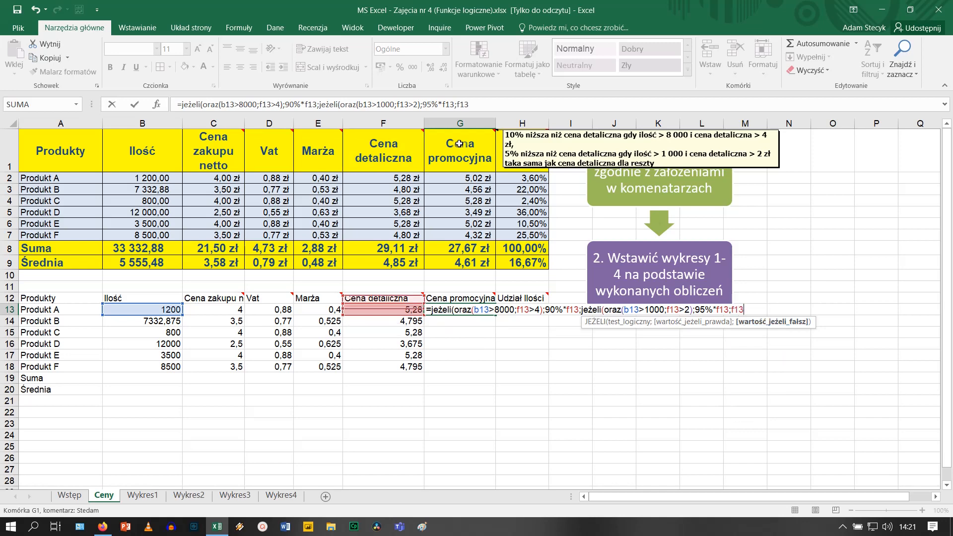
type("))")
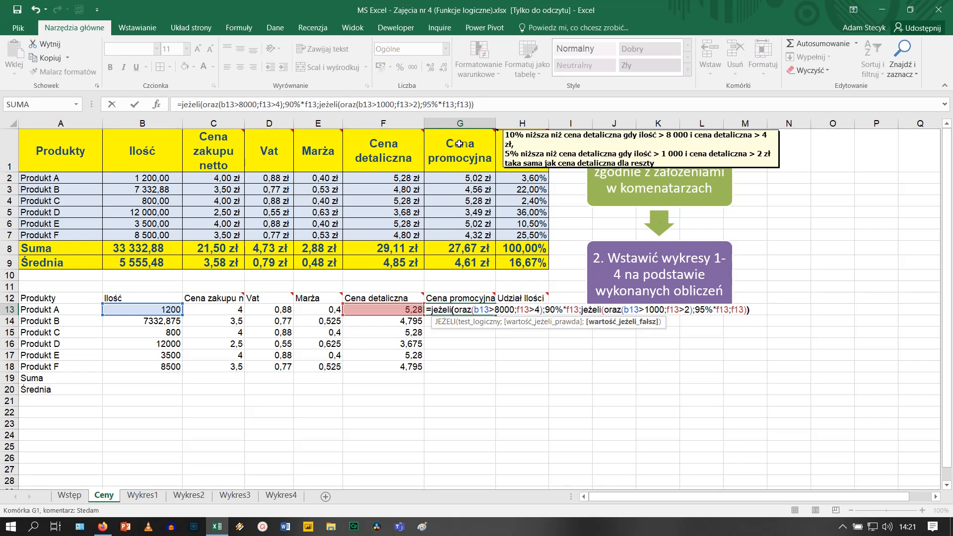
key("Return")
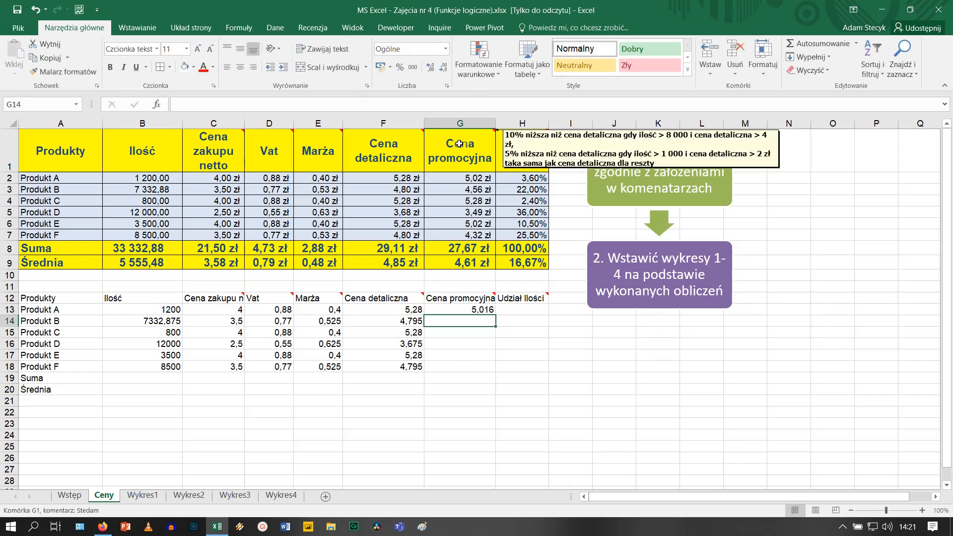
left_click(493, 309)
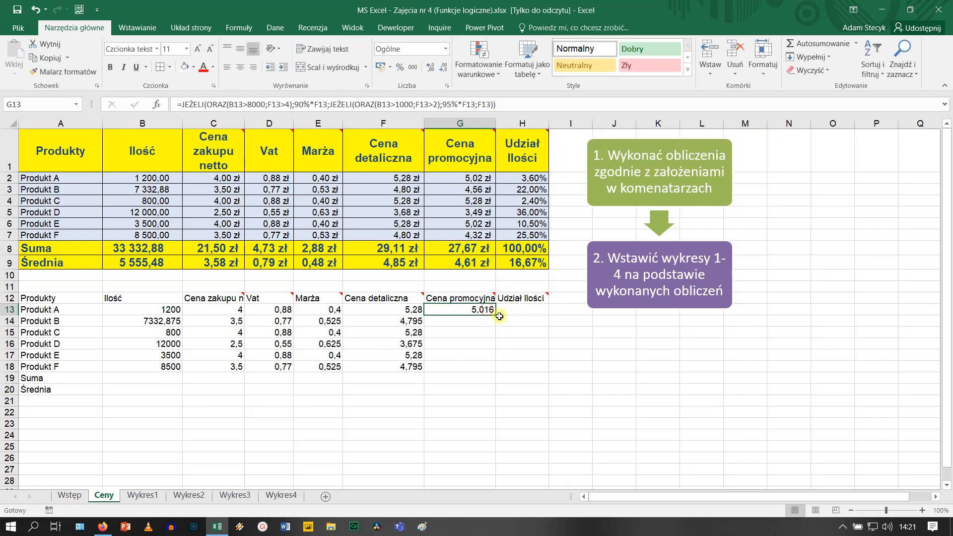
left_click_drag(497, 317, 489, 374)
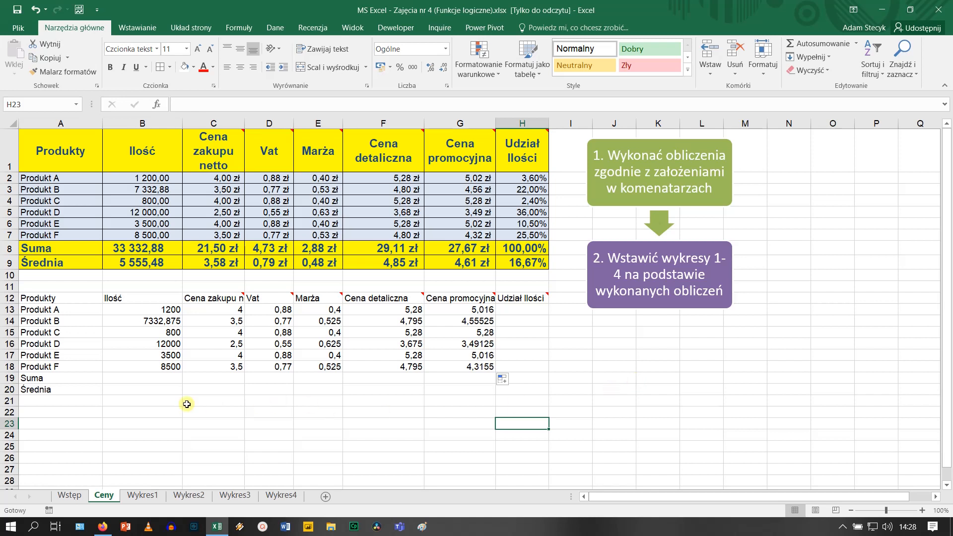
Calculate Suma for the Ilość column in B19 with =SUMA(B13:B18)
left_click(155, 380)
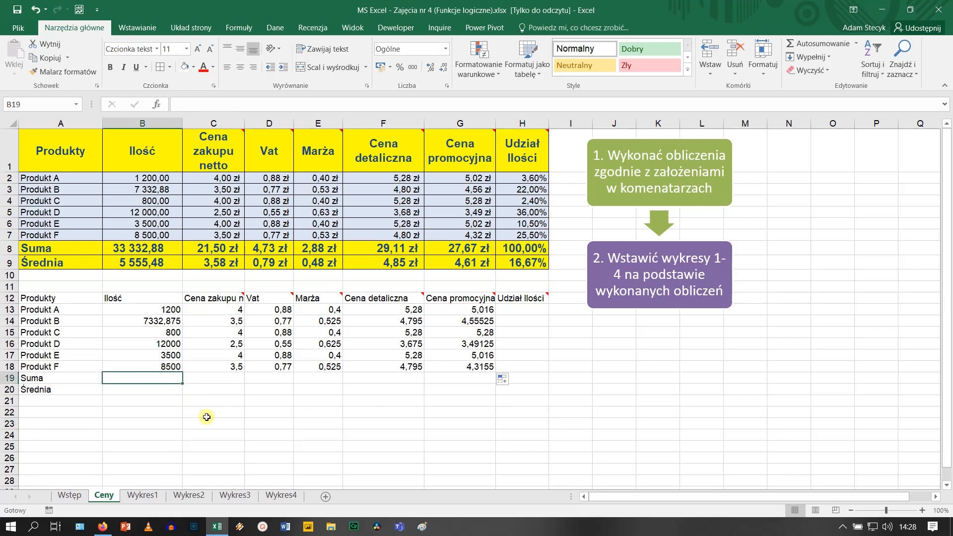
type("=sum(")
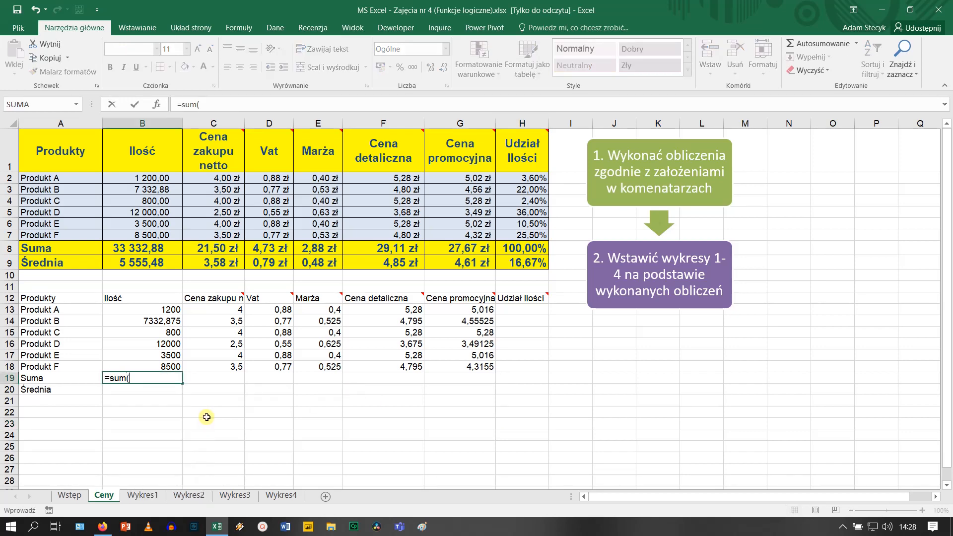
key("BackSpace")
type("a(")
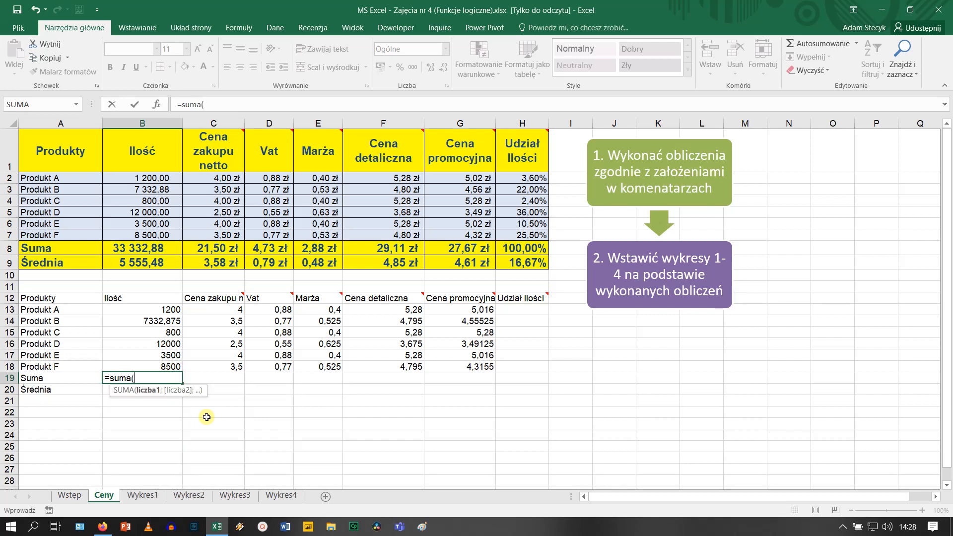
left_click_drag(150, 308, 154, 372)
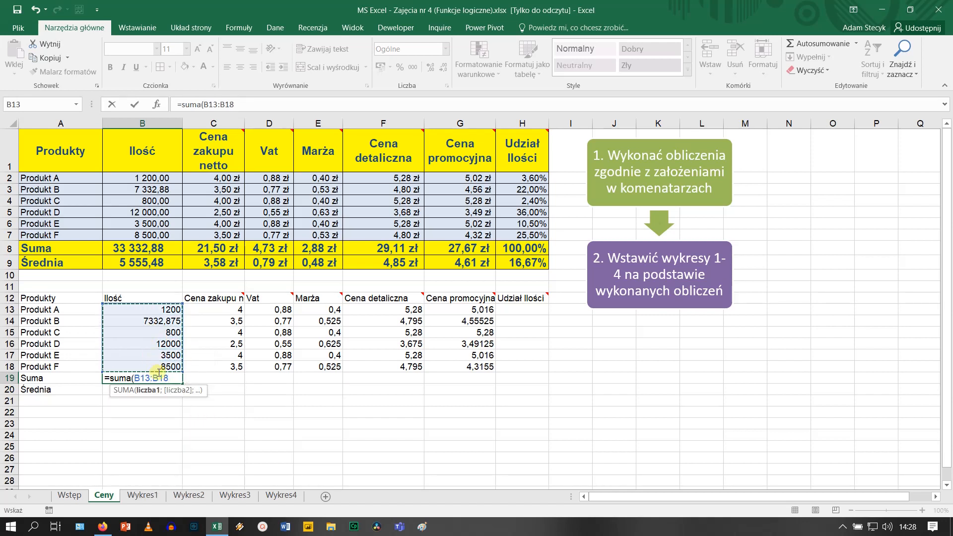
type(")")
key("Return")
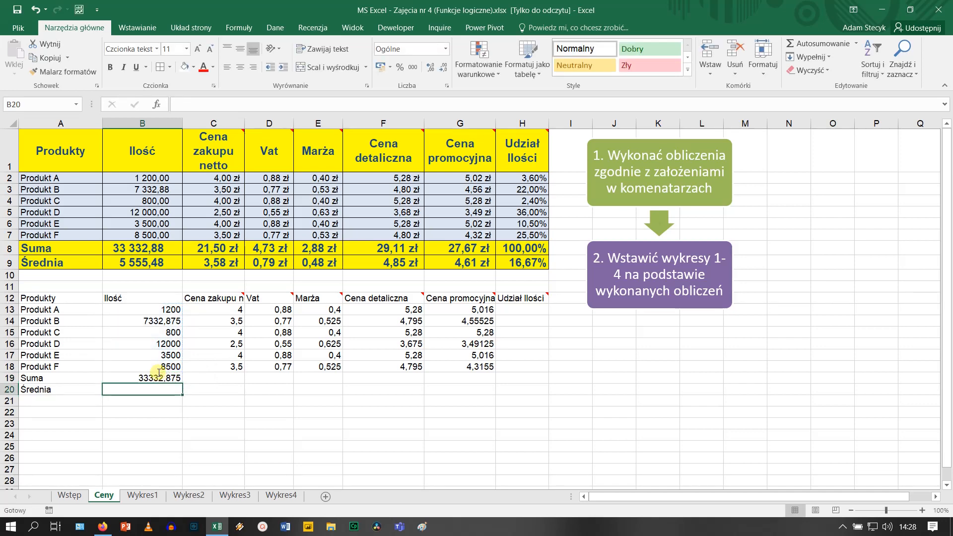
Calculate Średnia in B20 with =ŚREDNIA(B13:B18) and fill B19:B20 across to column H
type("=")
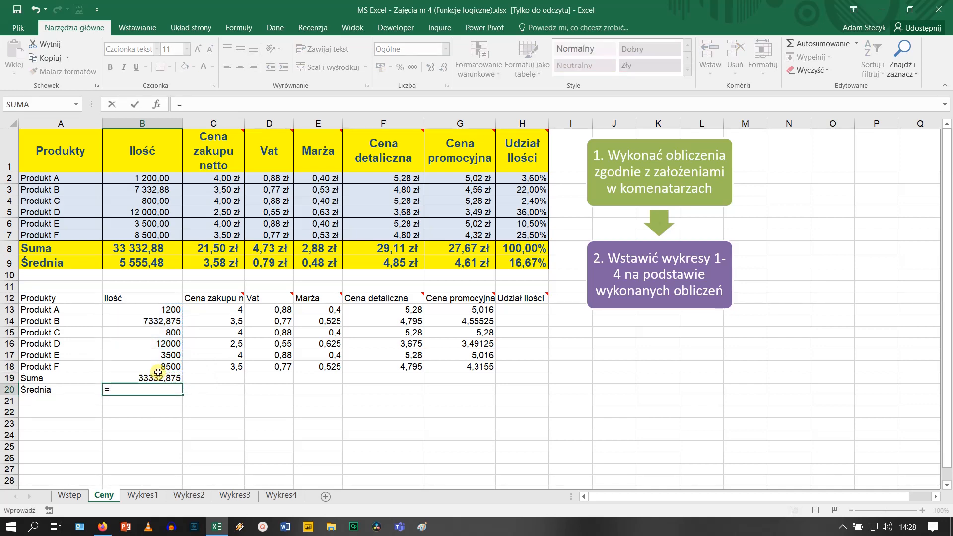
type("średnia(")
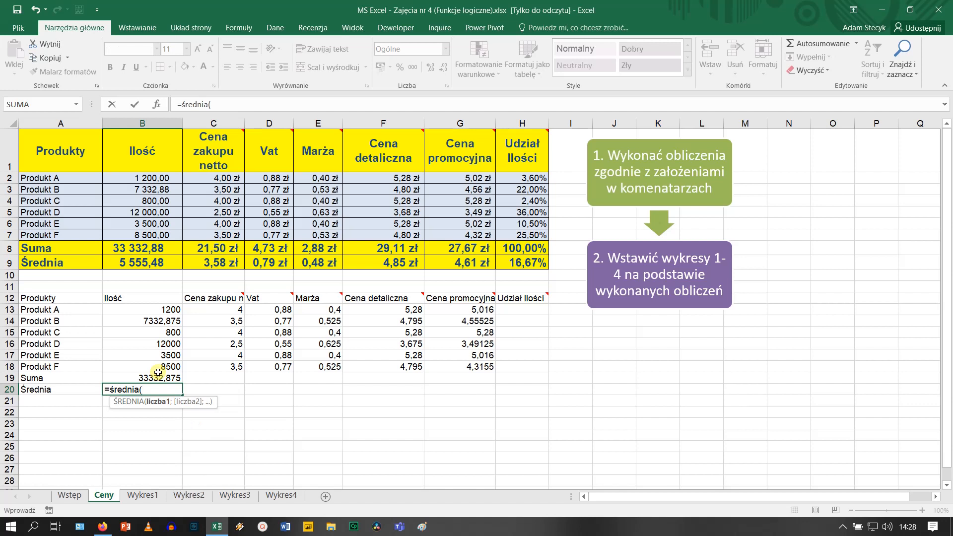
left_click_drag(169, 307, 164, 362)
type(")")
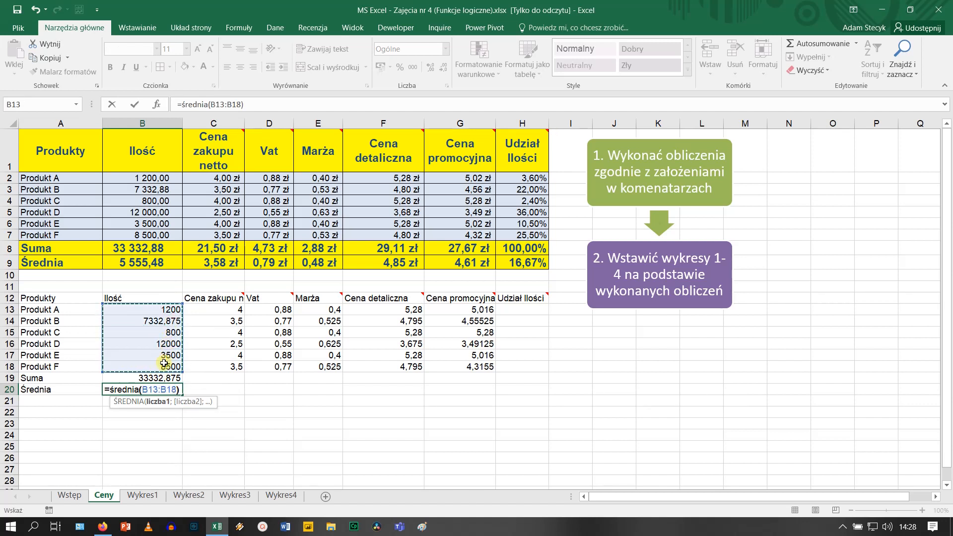
key("Return")
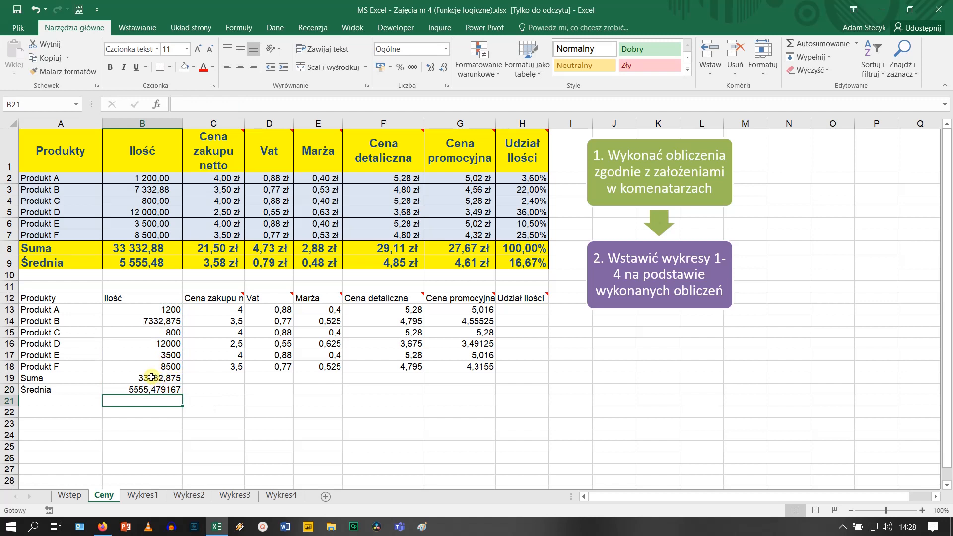
left_click_drag(152, 377, 151, 390)
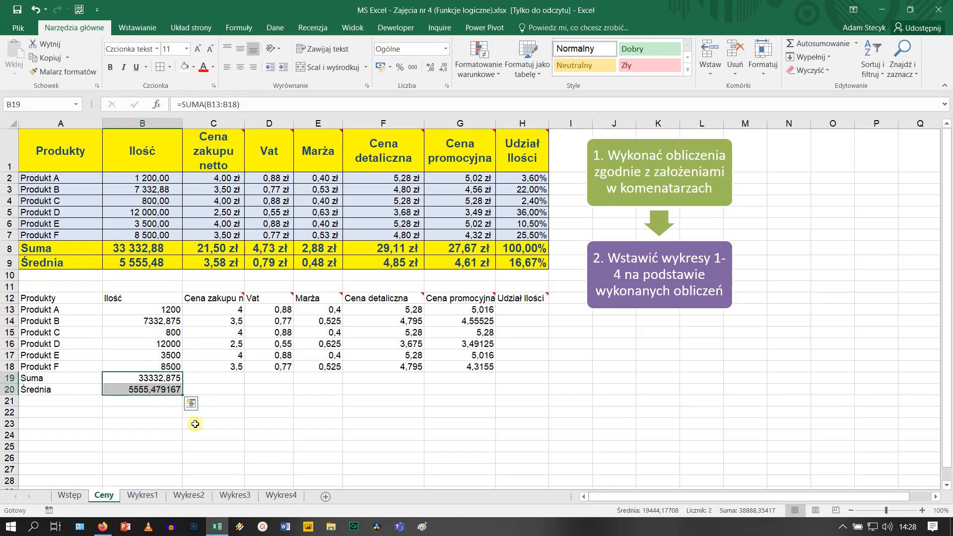
left_click_drag(183, 395, 533, 405)
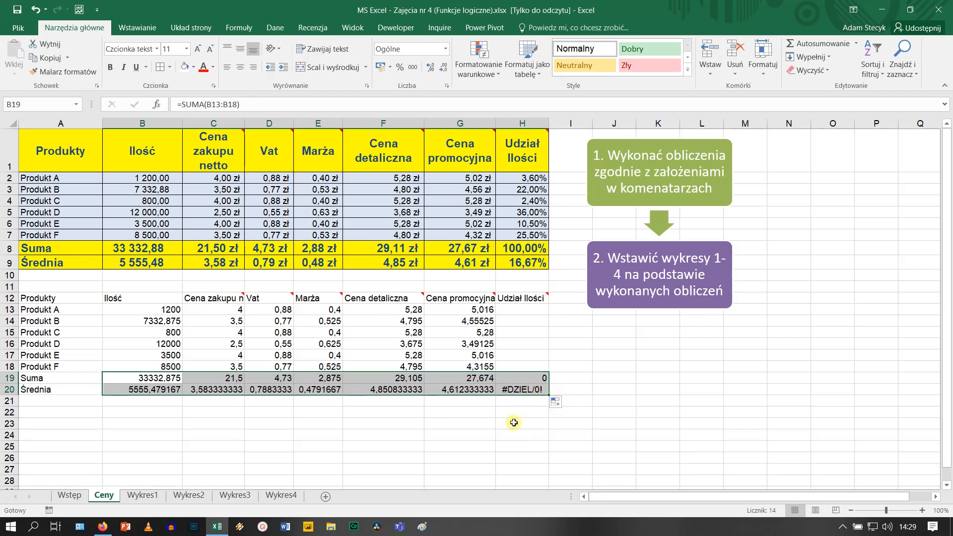
Calculate Produkt A's Udział Ilości in H13 with =B13/$B$19, using an absolute reference to the quantity total
left_click(514, 423)
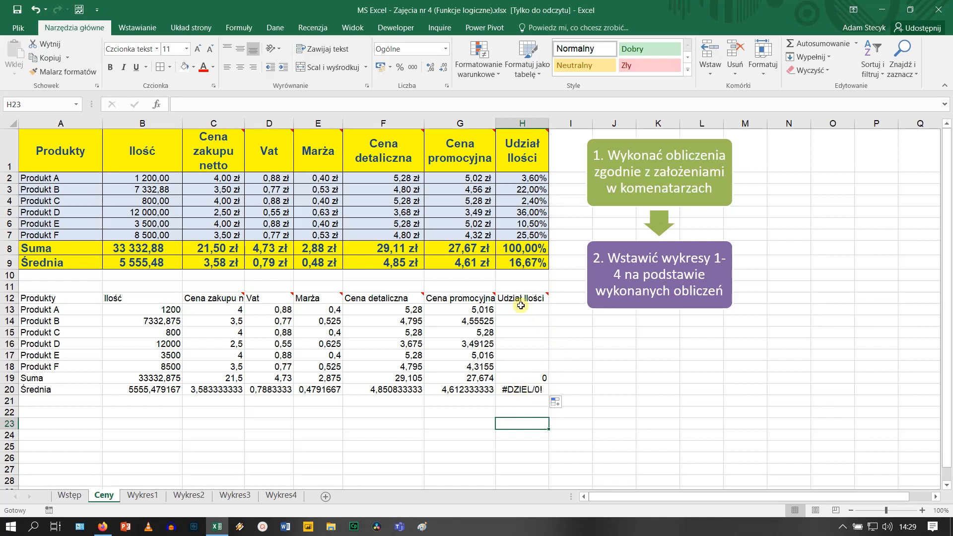
mouse_move(523, 299)
left_click_drag(150, 313, 167, 335)
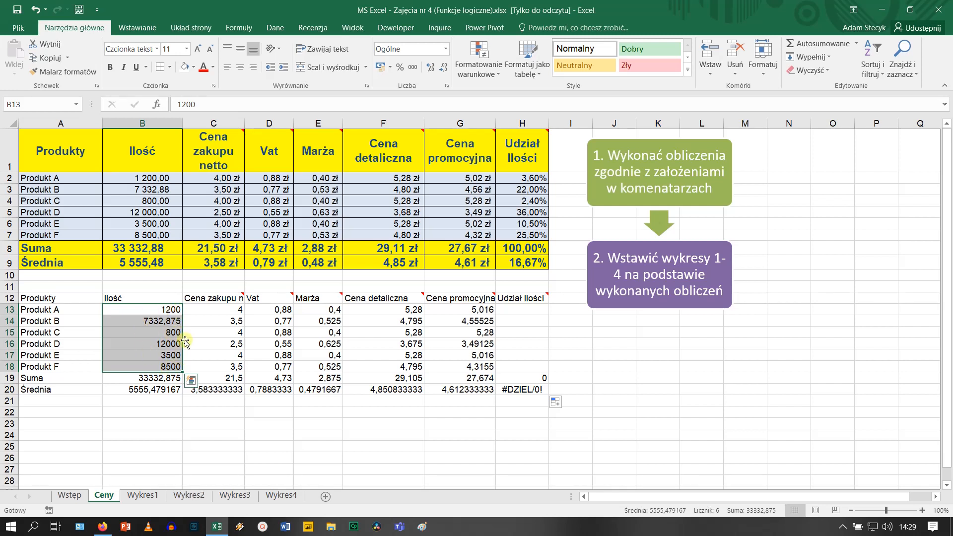
left_click(166, 311)
left_click(152, 376)
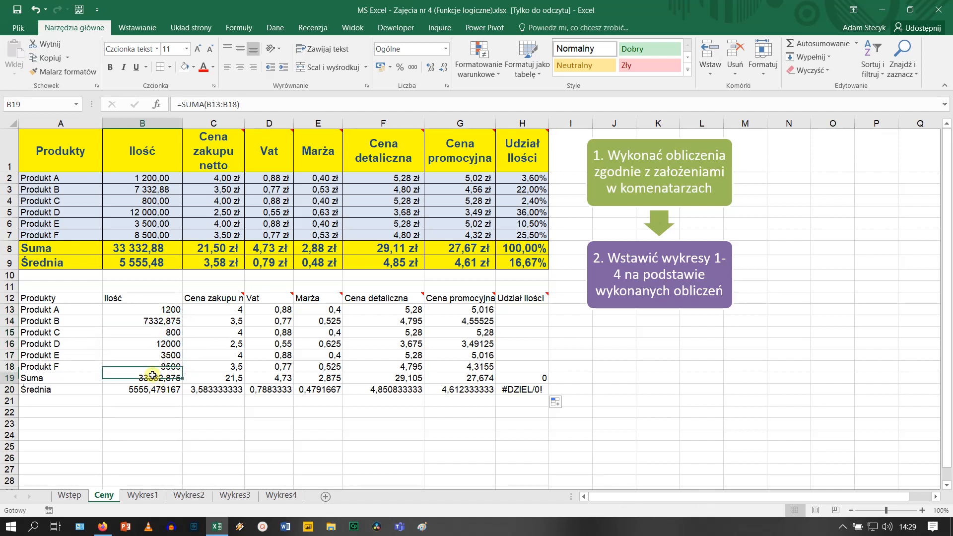
left_click(523, 309)
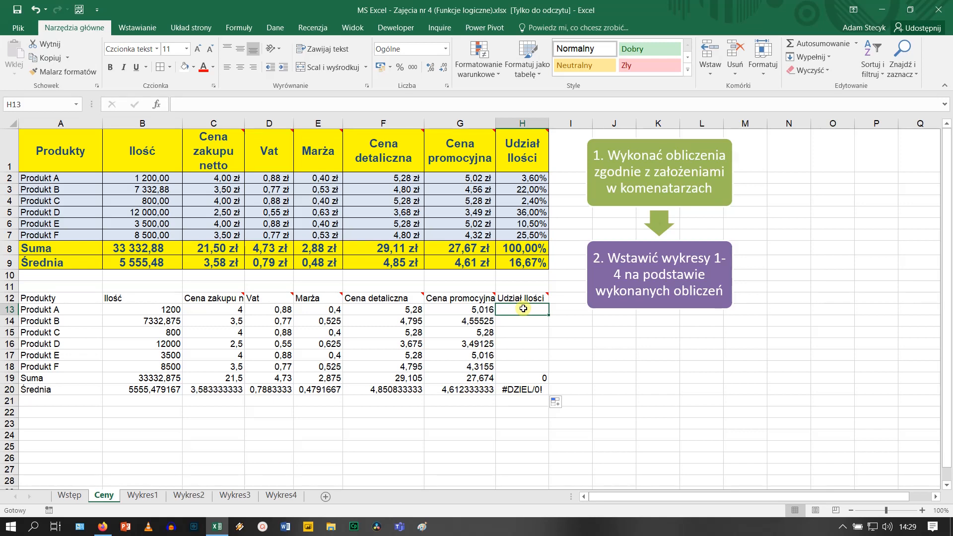
type("=")
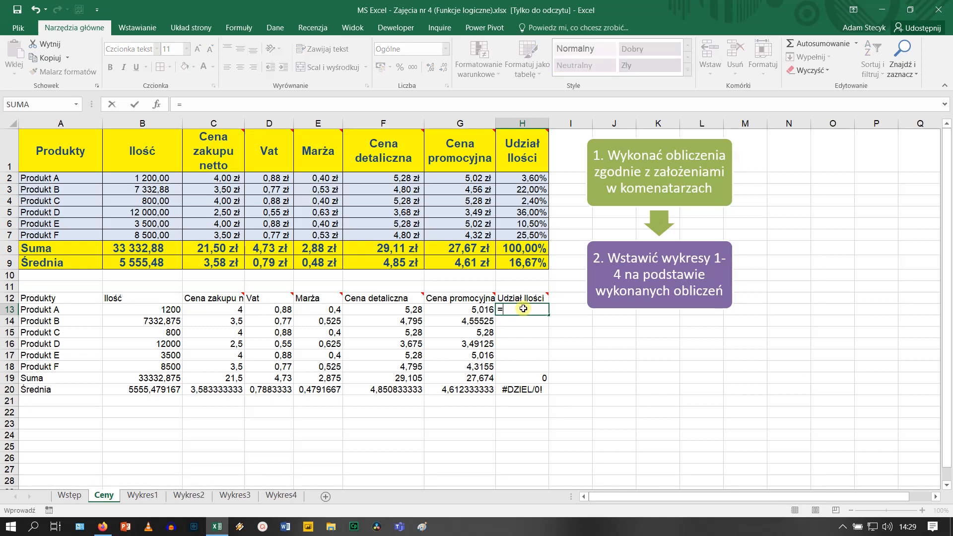
left_click(164, 310)
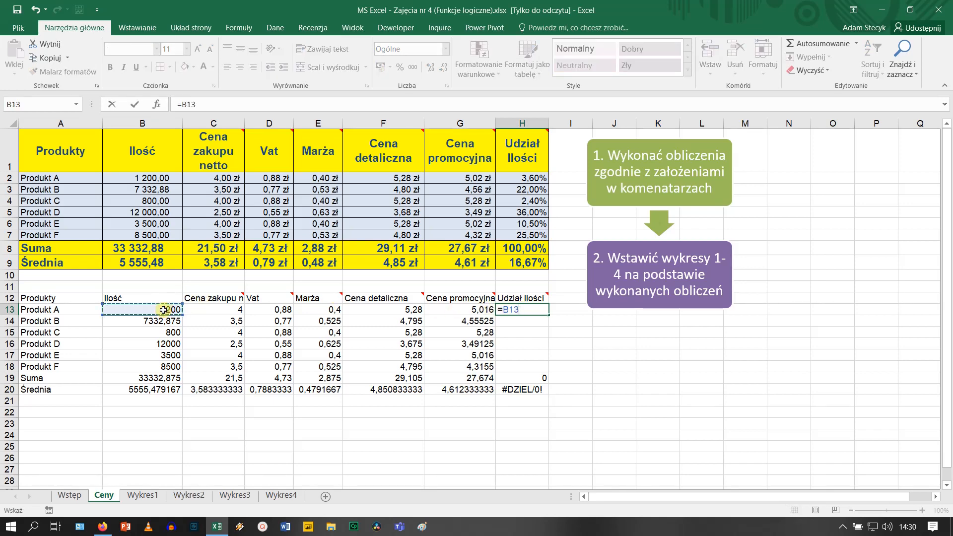
type("/")
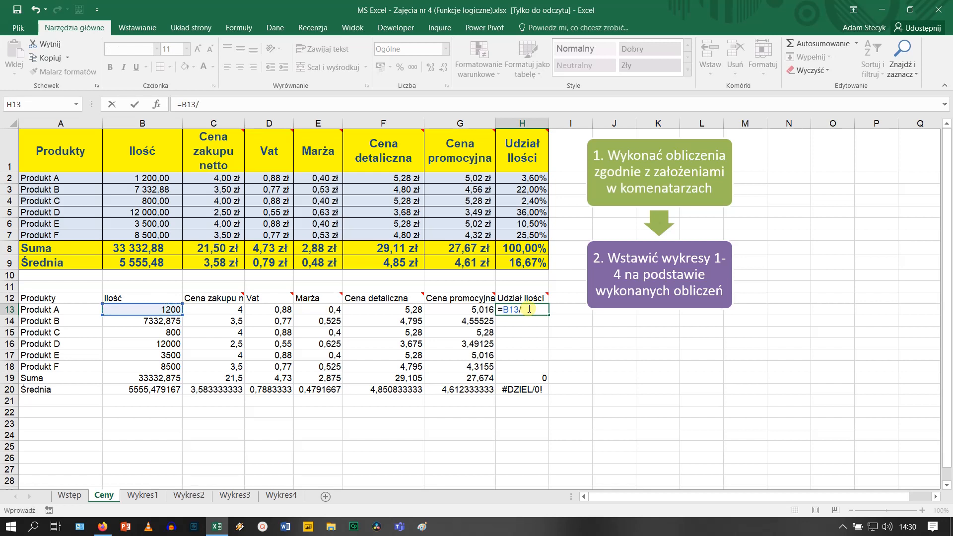
left_click(170, 378)
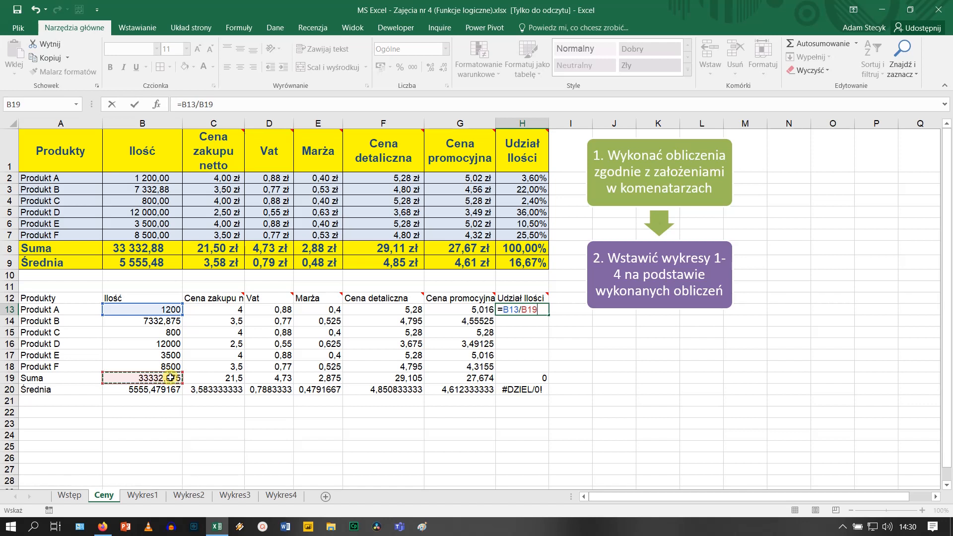
key("F4")
key("Return")
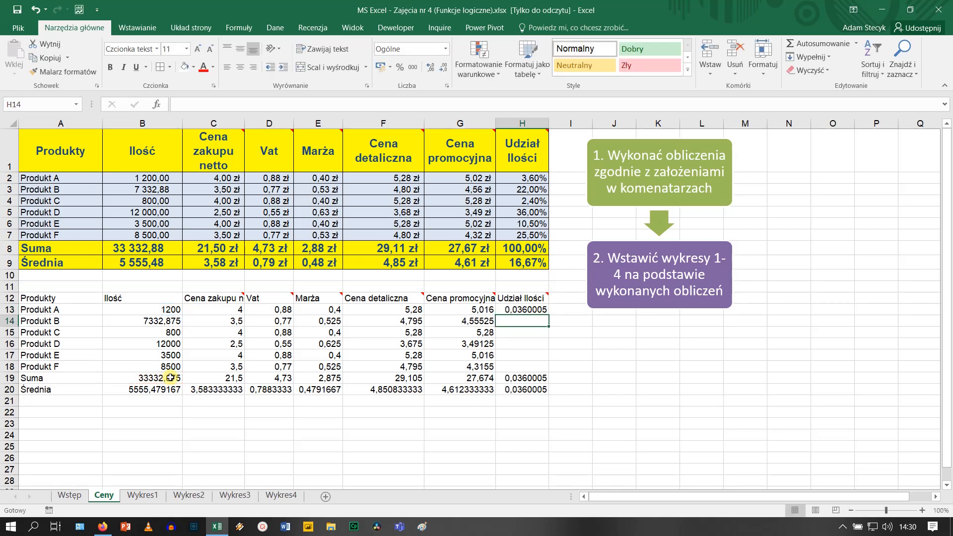
Fill the H13 share formula down to H18 and check the Suma cell H19
left_click(510, 308)
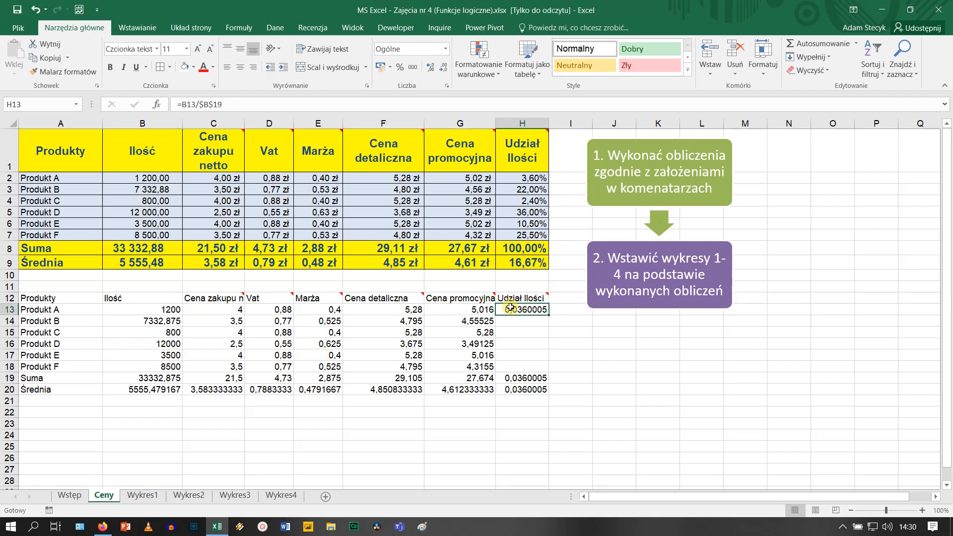
left_click_drag(549, 315, 538, 372)
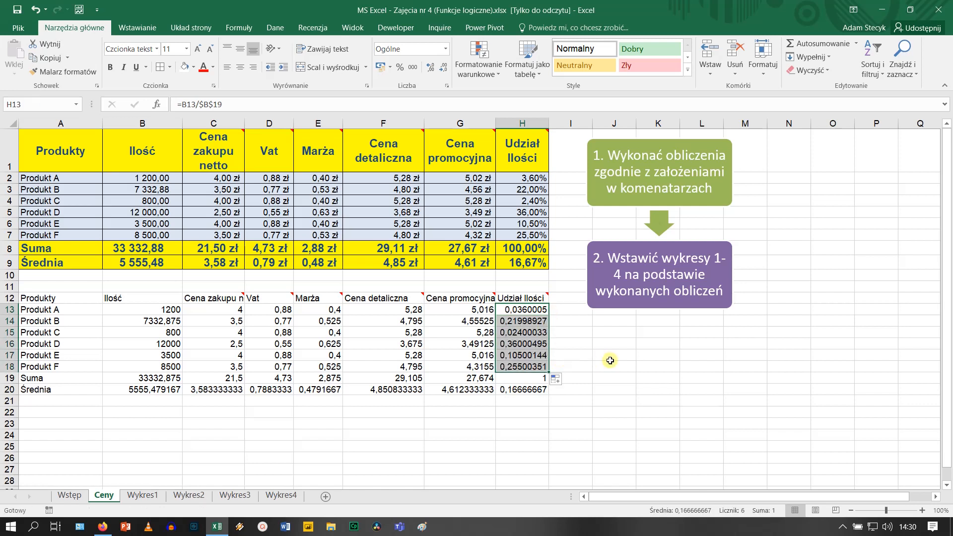
left_click(536, 379)
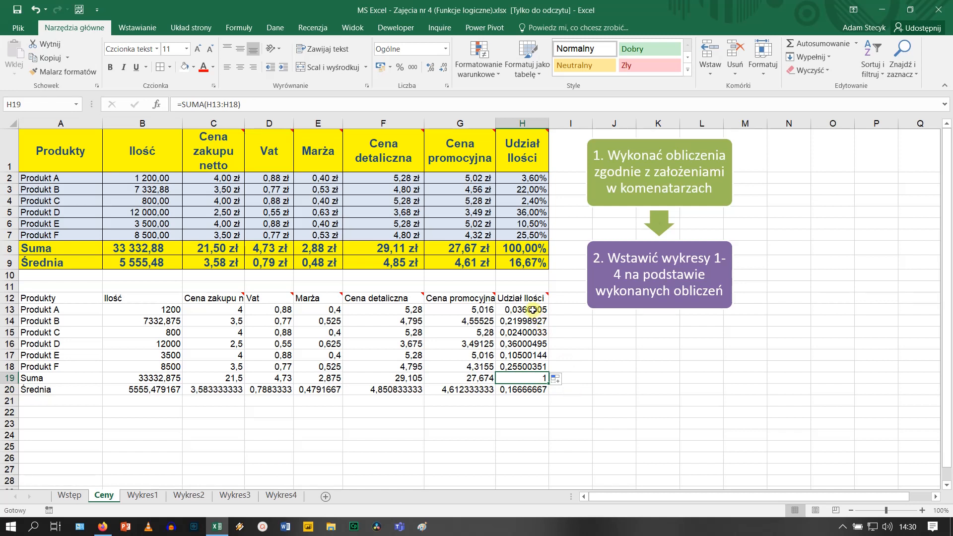
Format the Udział Ilości values in H13:H20 as percentages with two decimal places
left_click_drag(534, 310, 532, 390)
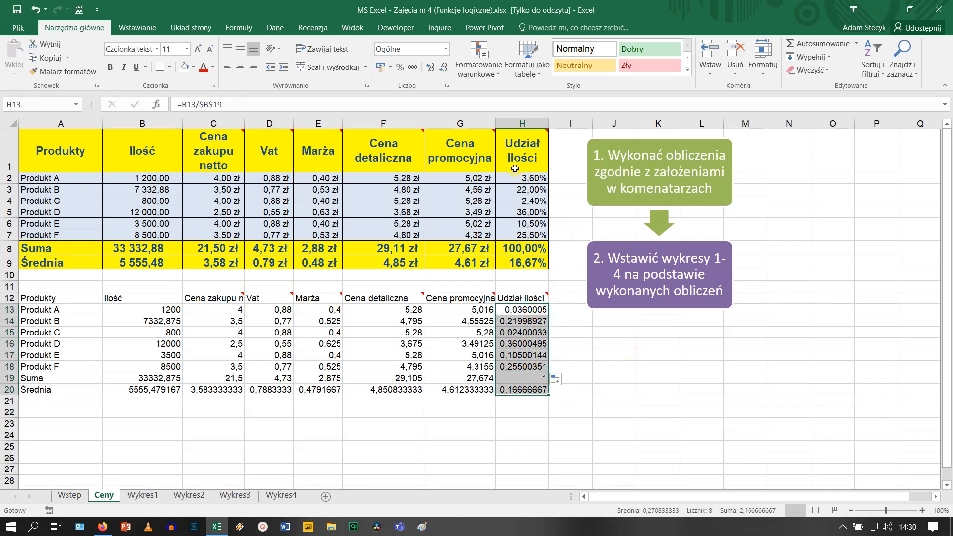
left_click(401, 69)
left_click(430, 71)
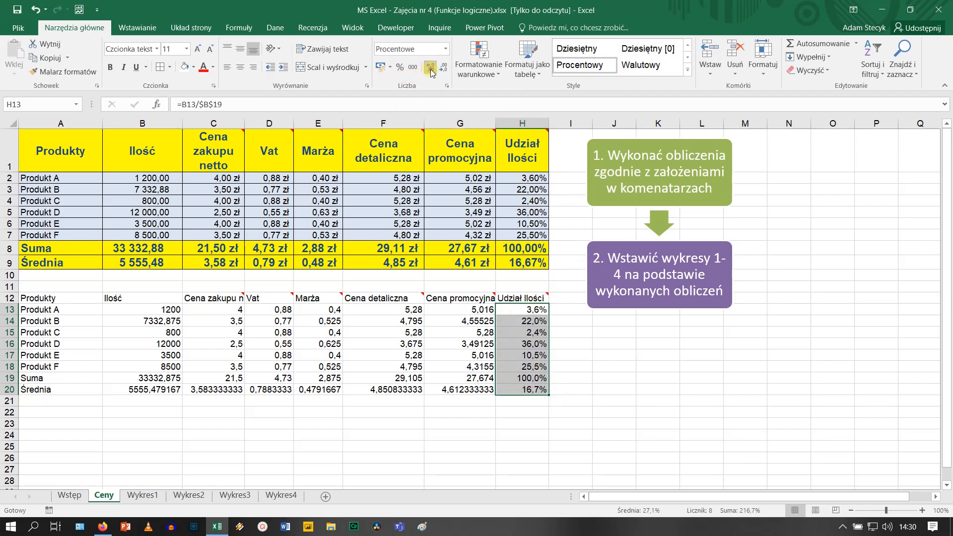
left_click(430, 71)
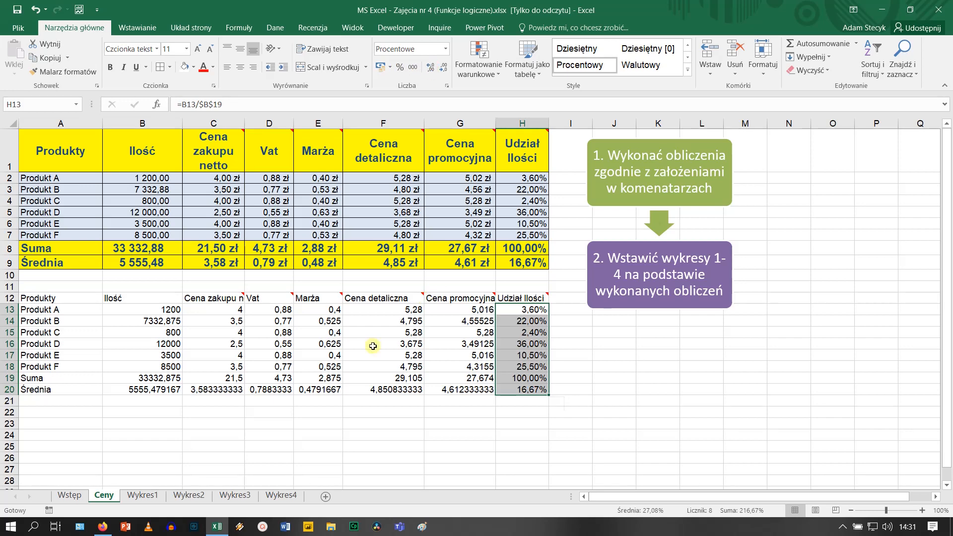
Format C13:G20 as złoty accounting amounts and the Ilość values in B13:B20 with the thousands-separator style
left_click_drag(221, 313, 448, 385)
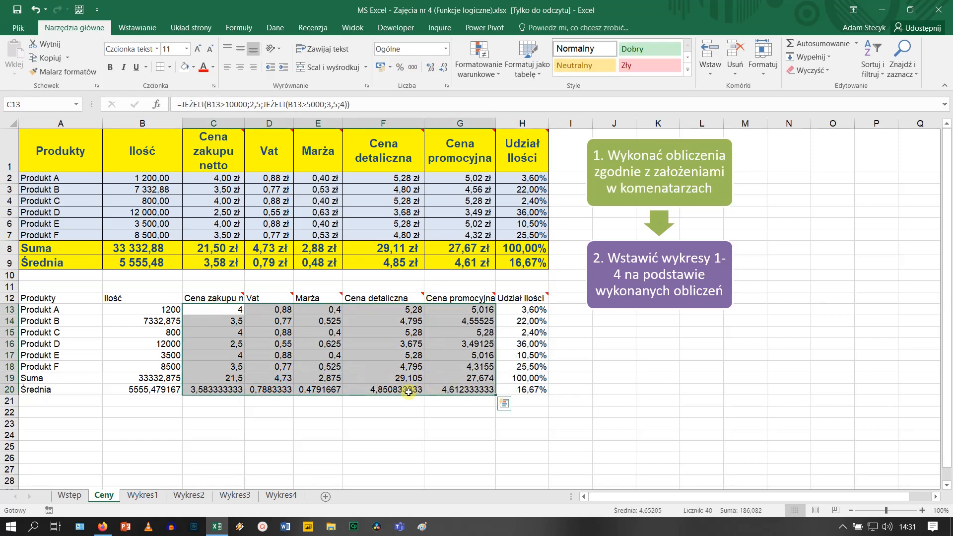
left_click(382, 68)
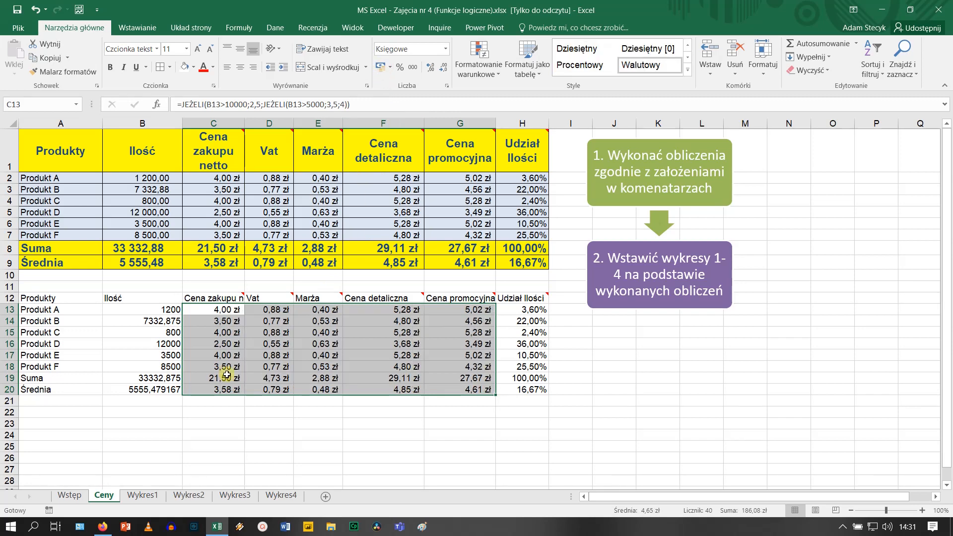
left_click_drag(147, 308, 161, 390)
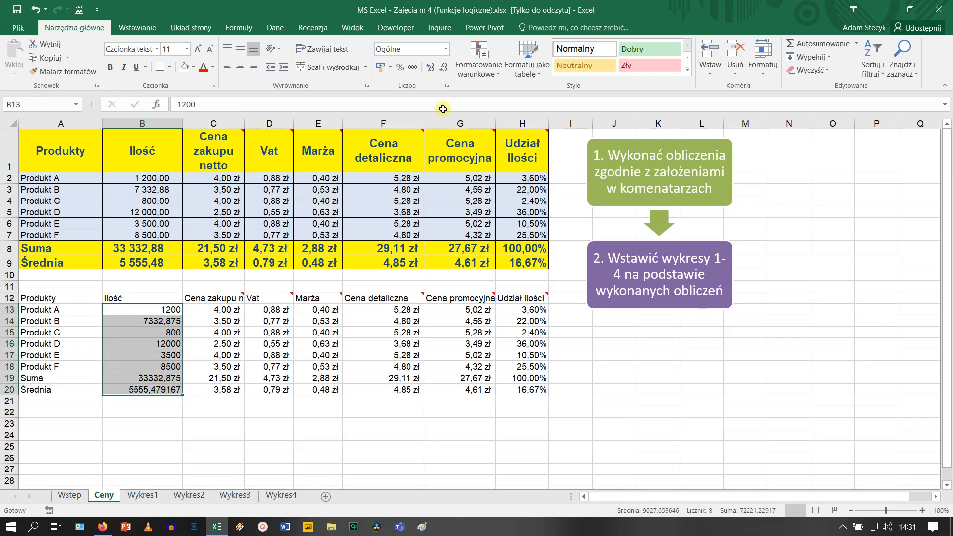
left_click(415, 68)
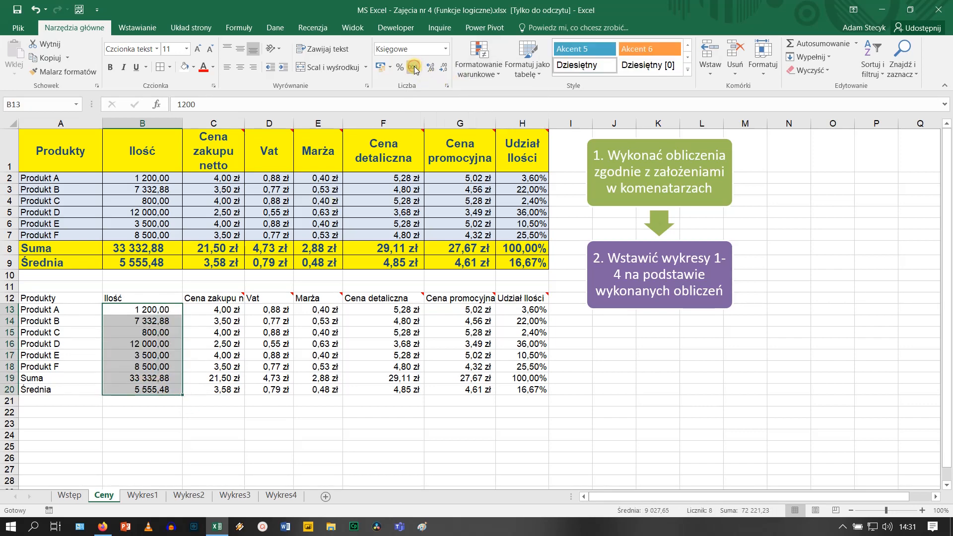
left_click(590, 445)
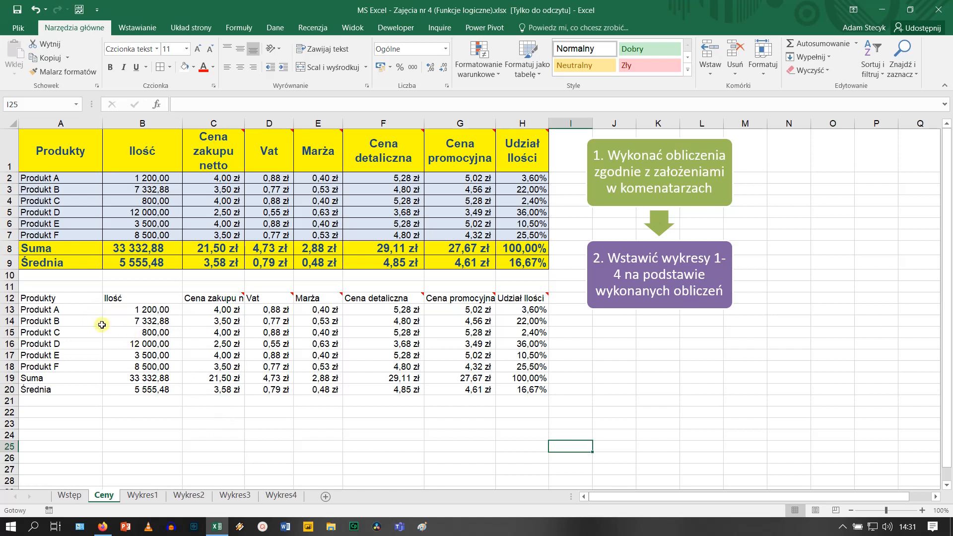
Apply all borders (Wszystkie krawędzie) to the whole lower table A12:H20
left_click_drag(74, 297, 521, 390)
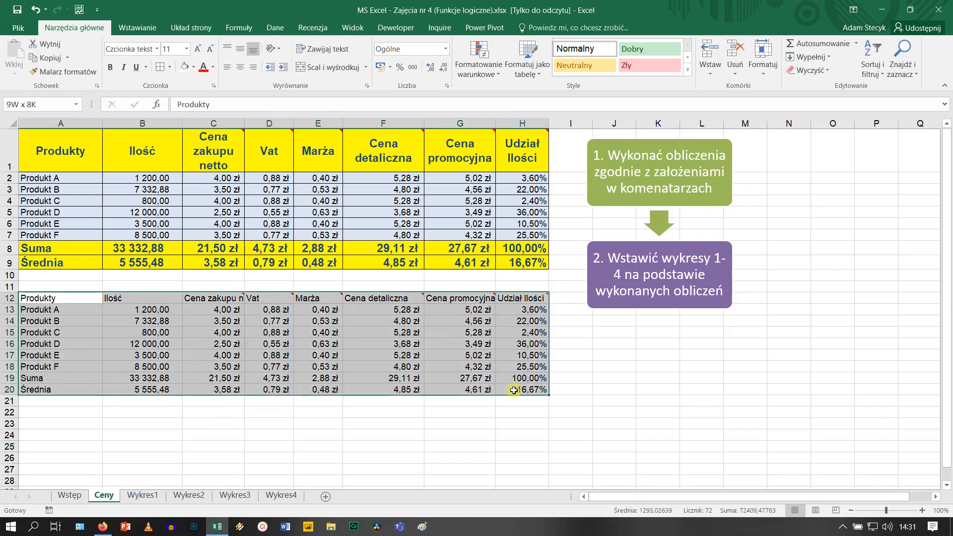
left_click(169, 68)
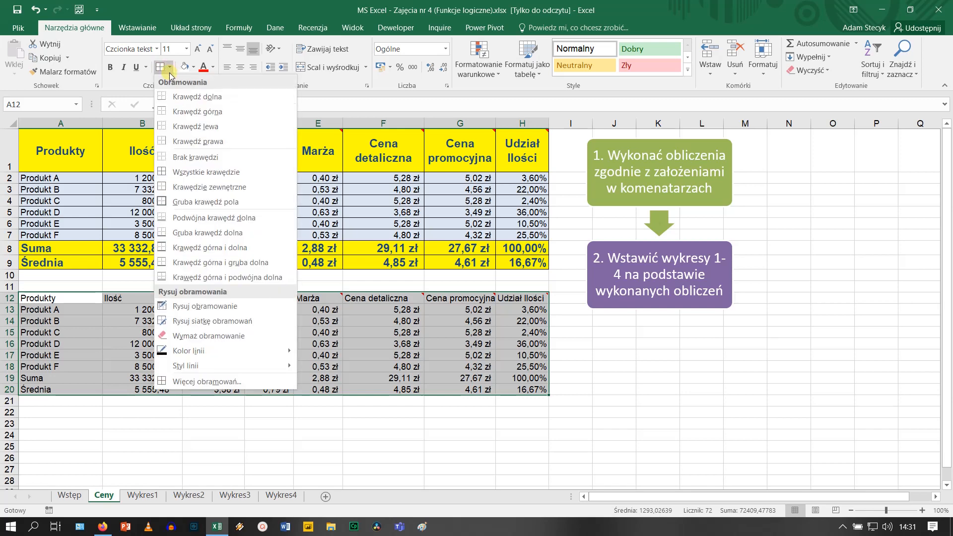
left_click(181, 172)
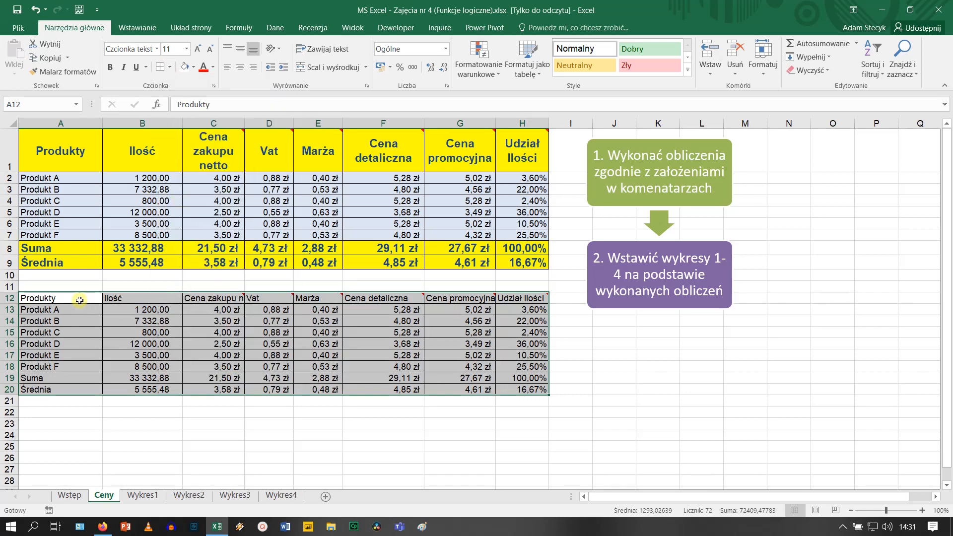
Fill the lower table's header row A12:H12 and its Suma and Średnia rows A19:H20 with yellow
left_click_drag(78, 299, 546, 300)
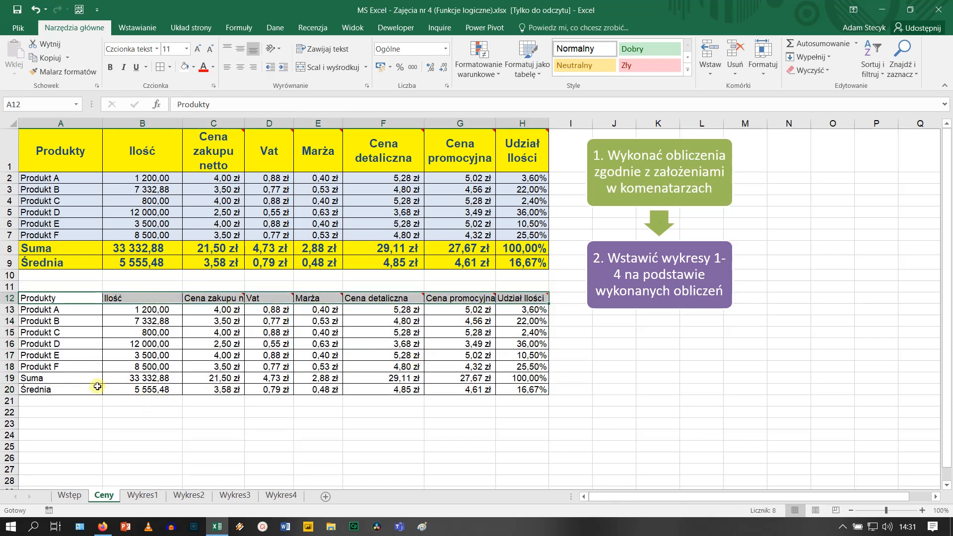
left_click_drag(81, 377, 526, 393, "ctrl")
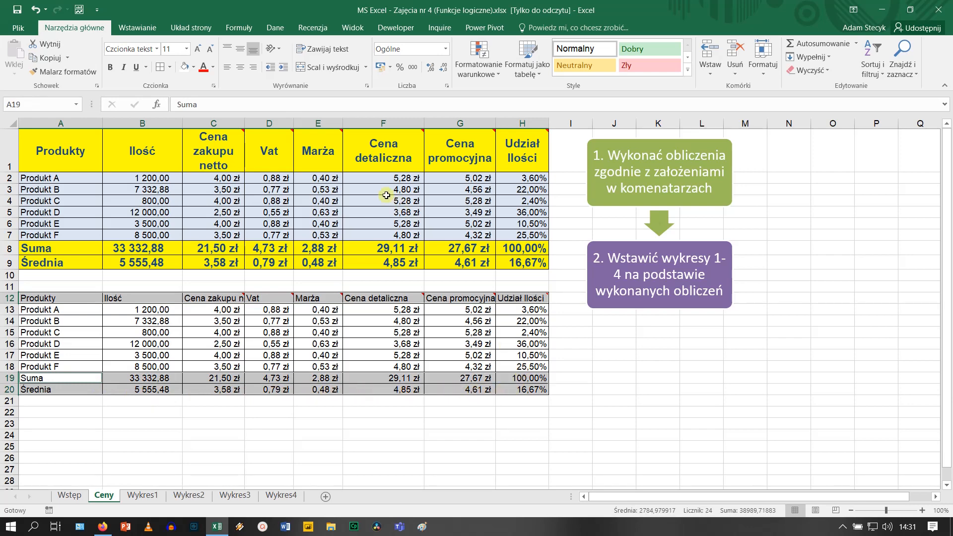
left_click(195, 67)
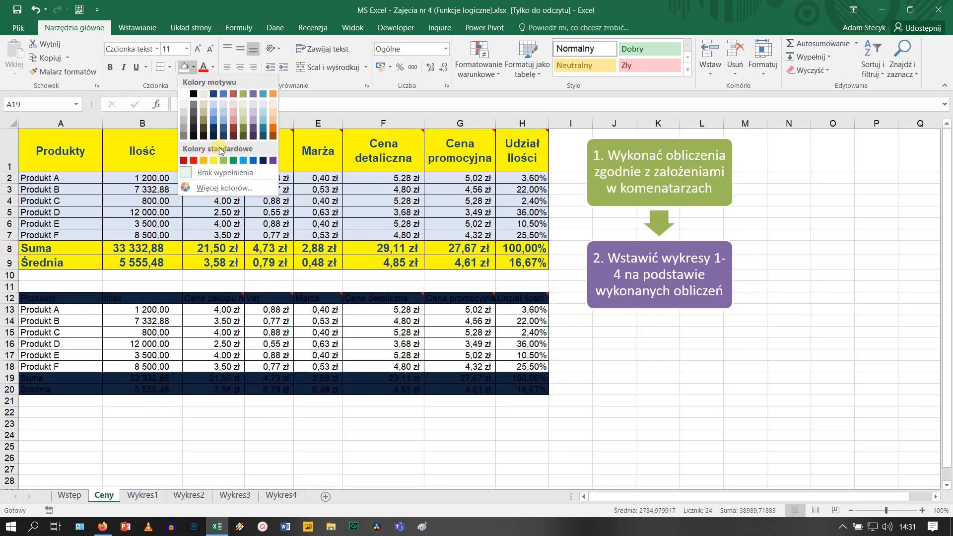
left_click(214, 160)
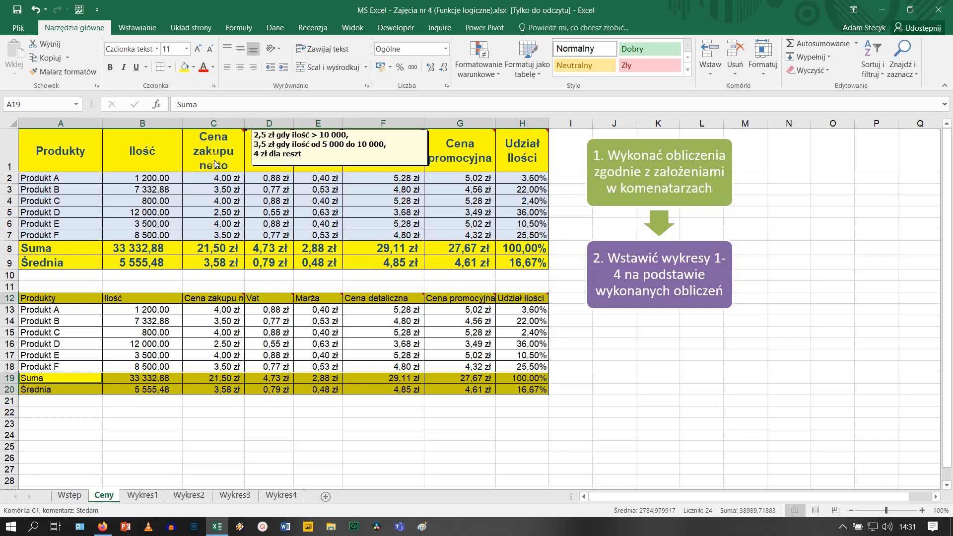
Make the text of the yellow header, Suma and Średnia rows dark blue and bold
left_click(213, 67)
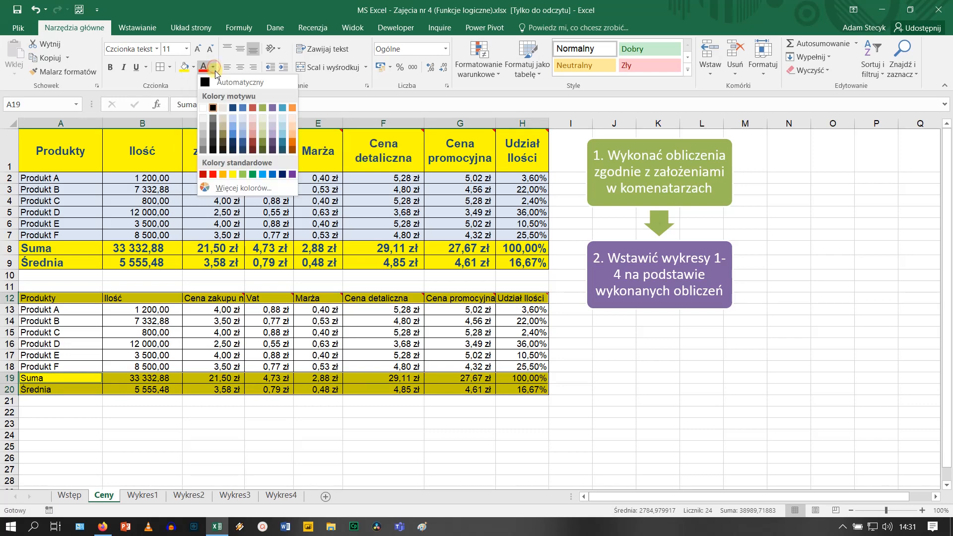
left_click(236, 109)
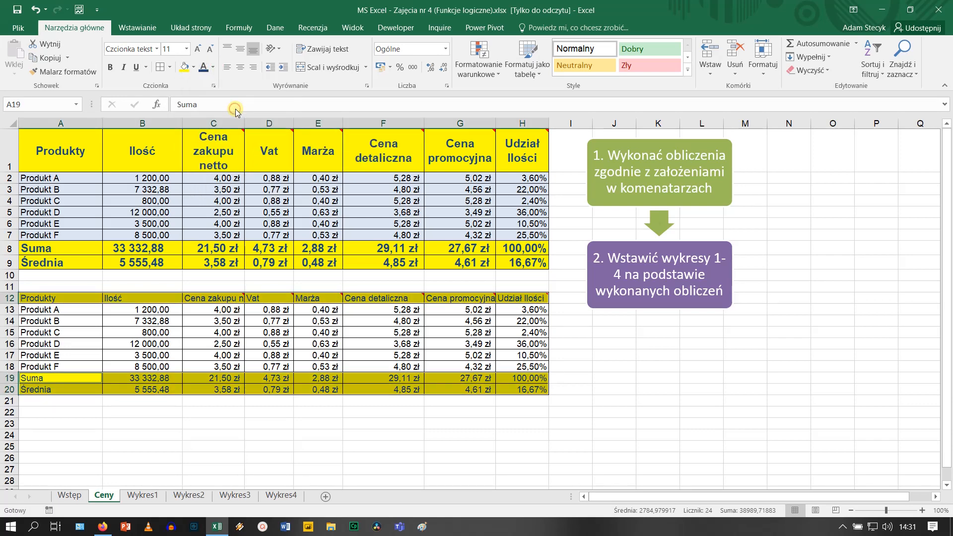
left_click(111, 67)
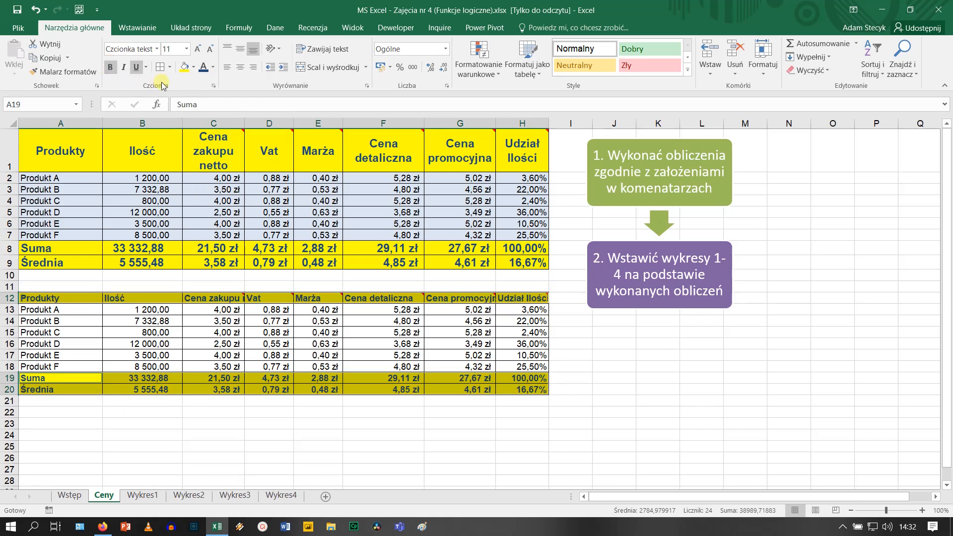
Center the text of rows 12, 19 and 20 horizontally and enlarge its font to size 16
left_click(240, 67)
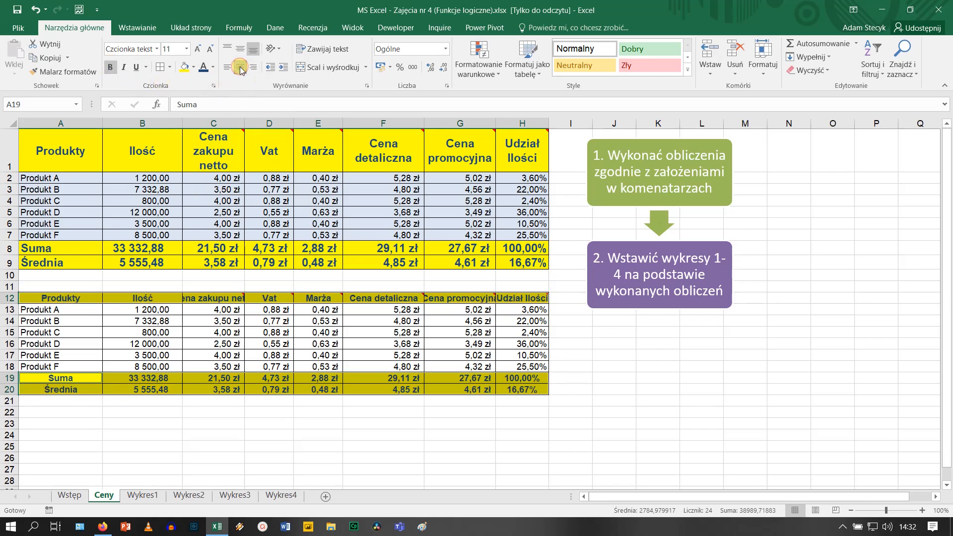
left_click(198, 48)
left_click(198, 48)
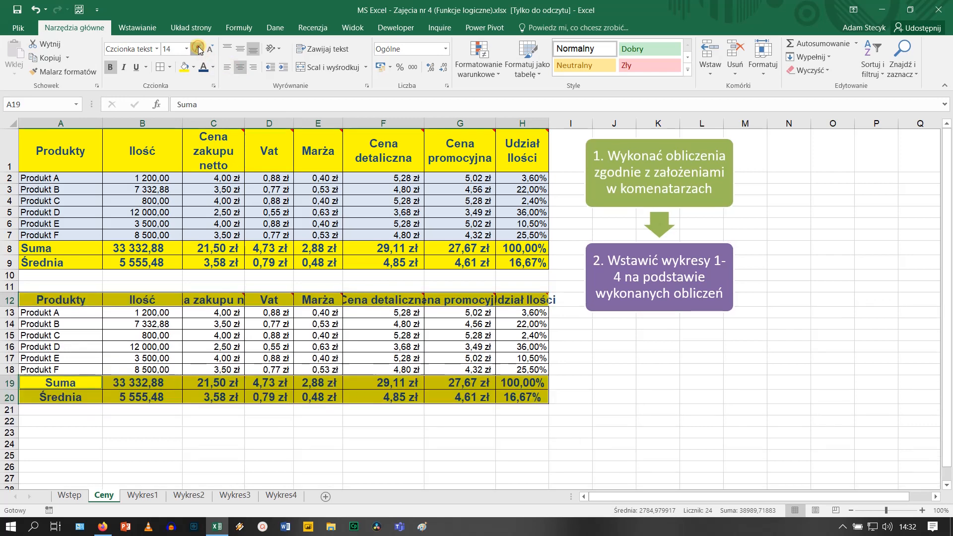
left_click(198, 48)
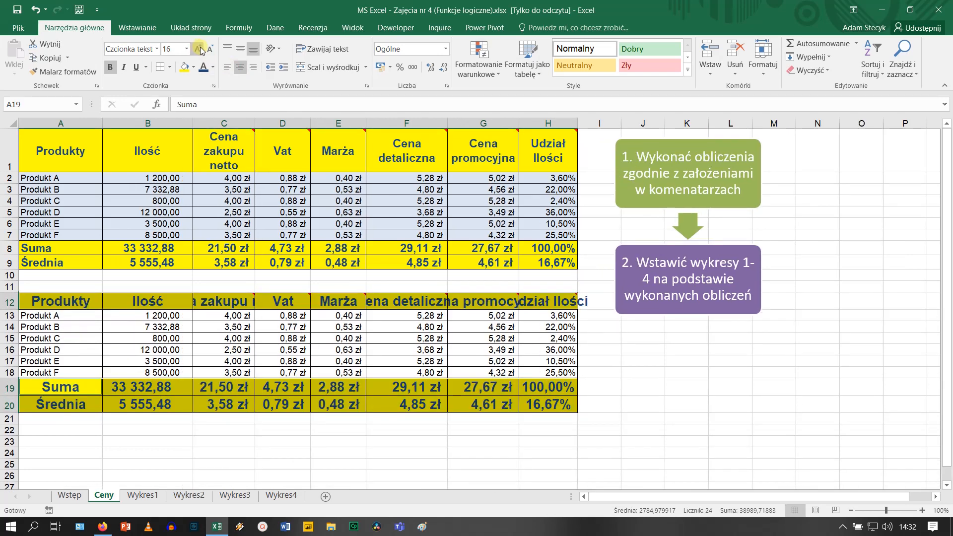
Wrap the text in the lower table's header, Suma and Średnia rows and align it vertically to the middle
left_click(335, 49)
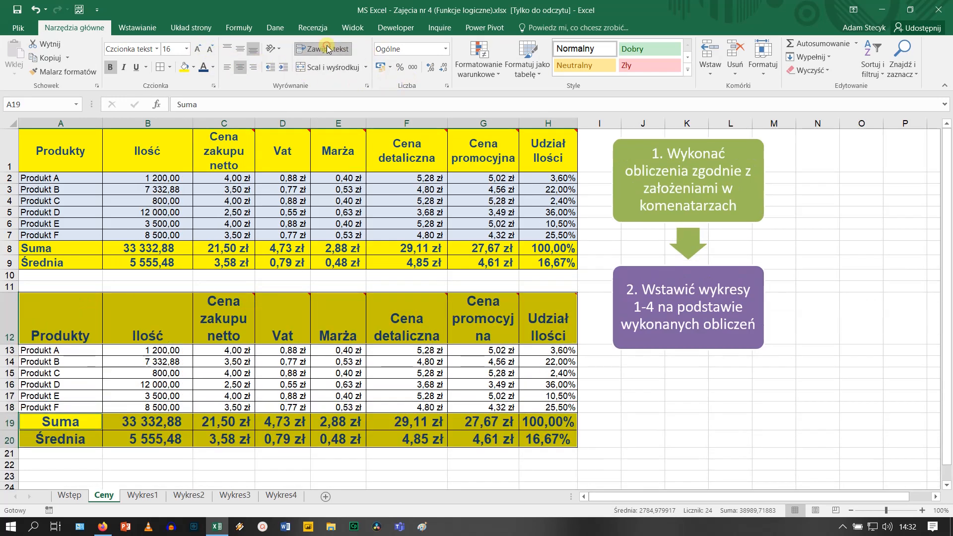
left_click(237, 51)
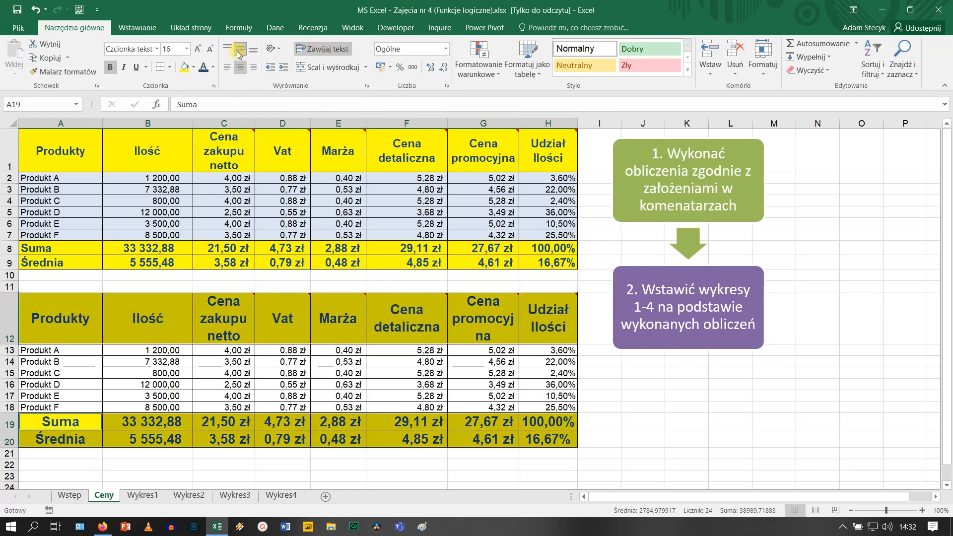
Reduce the lower table's header, Suma and Średnia text to size 14 and fill its product rows A13:H18 with light grey
left_click(213, 49)
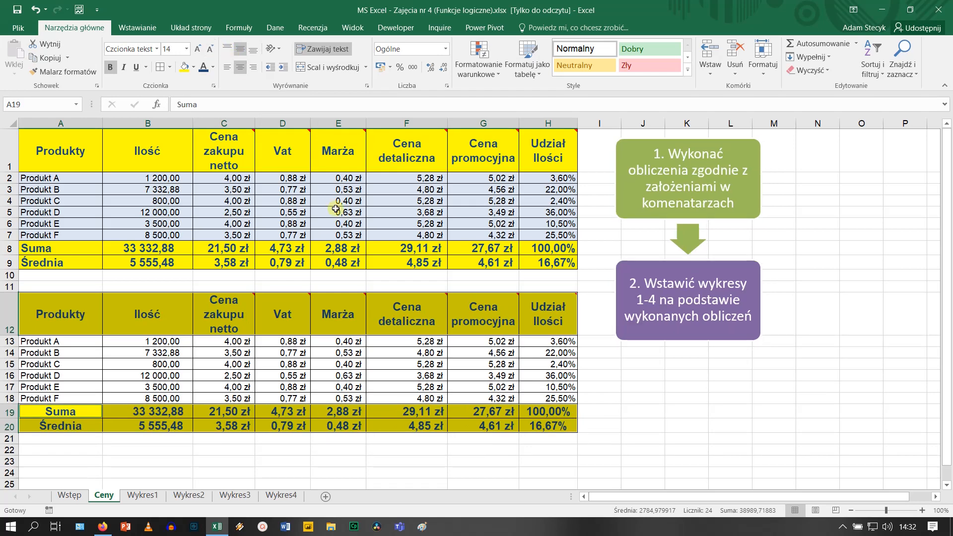
left_click(601, 452)
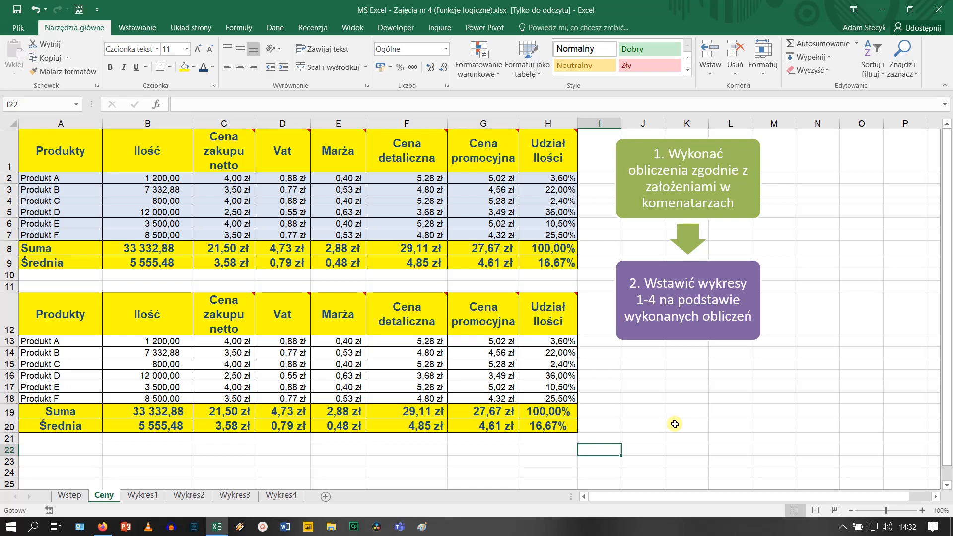
left_click_drag(49, 341, 532, 393)
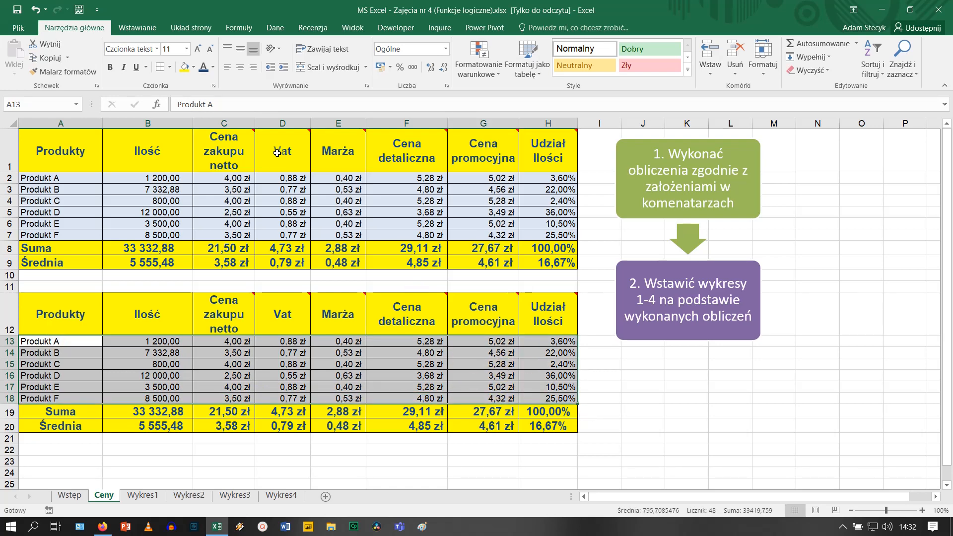
left_click(193, 68)
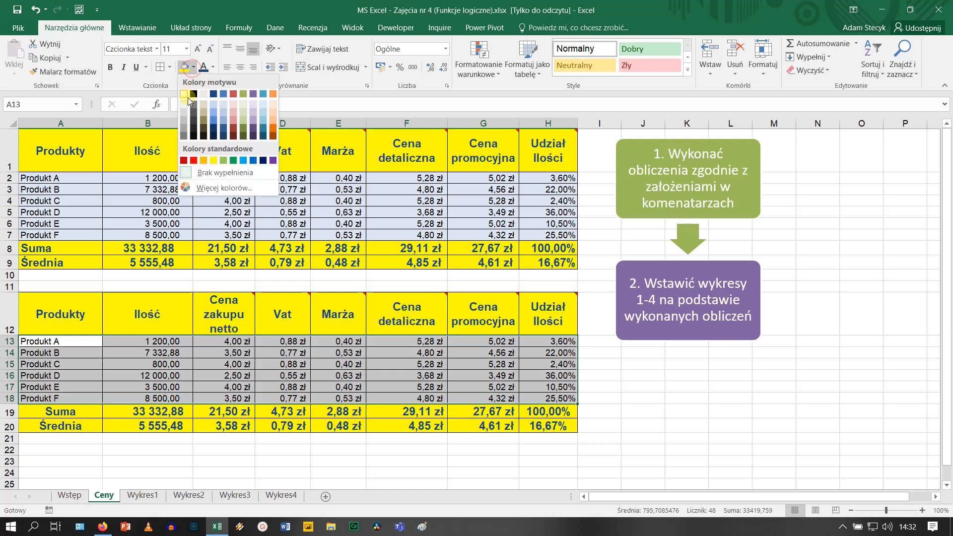
left_click(181, 115)
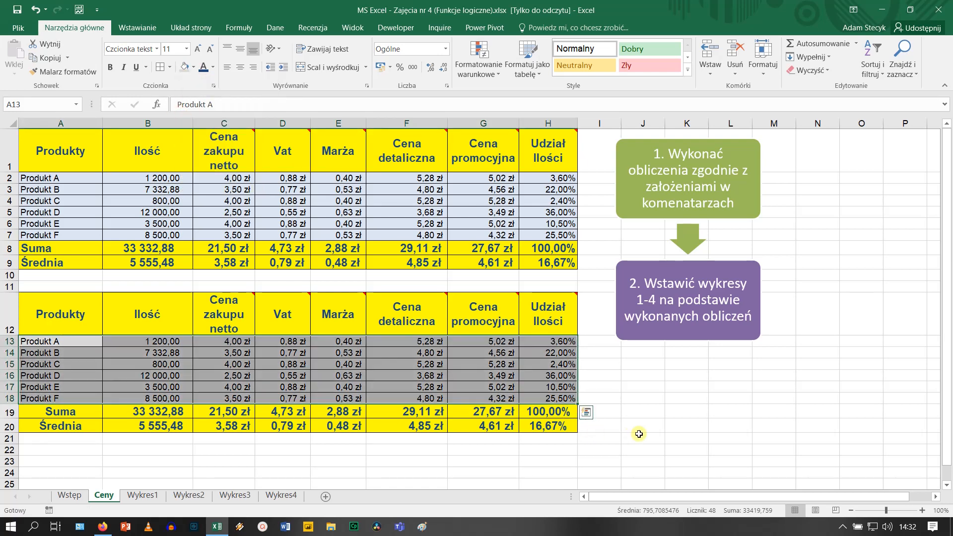
left_click(639, 434)
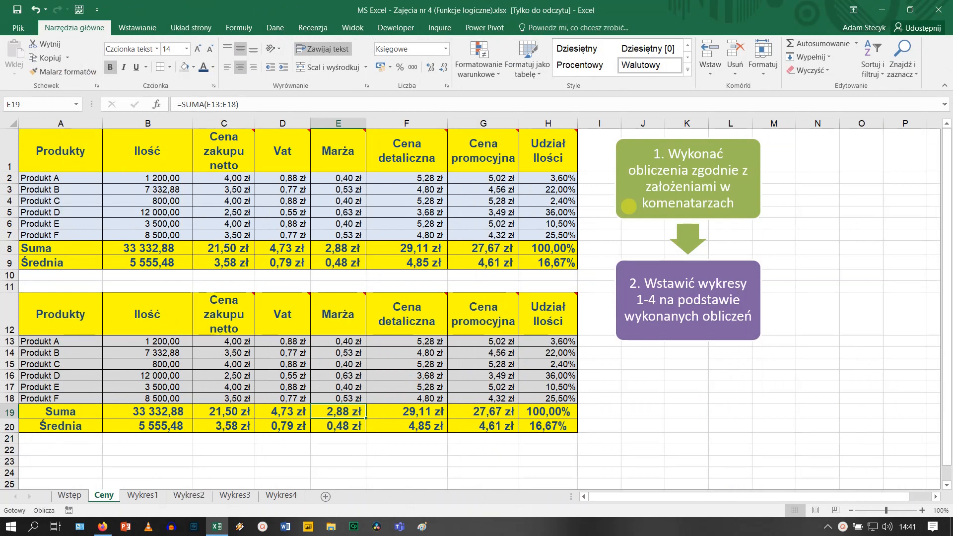
Review the sample charts on the Wykres1, Wykres2, Wykres3 and Wykres4 sheets
left_click(154, 495)
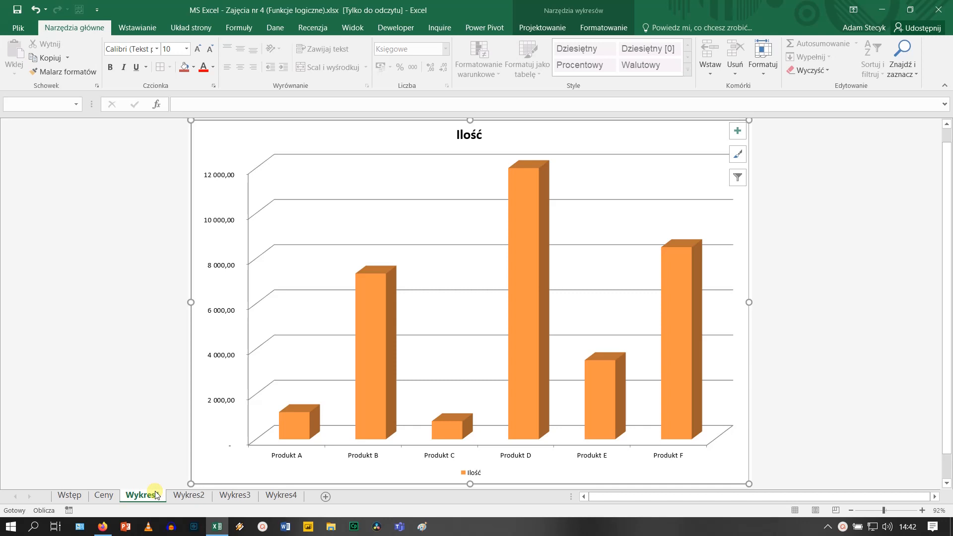
left_click(189, 495)
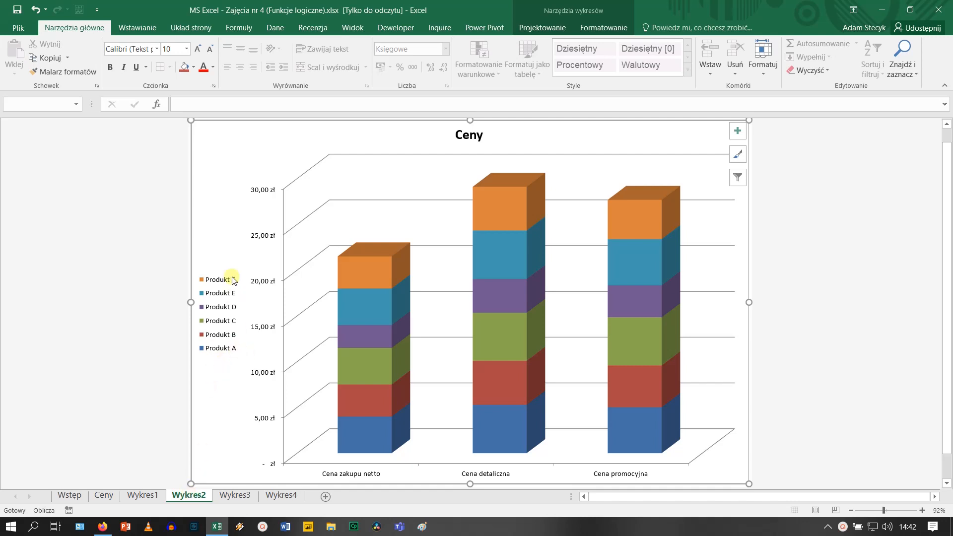
left_click(243, 495)
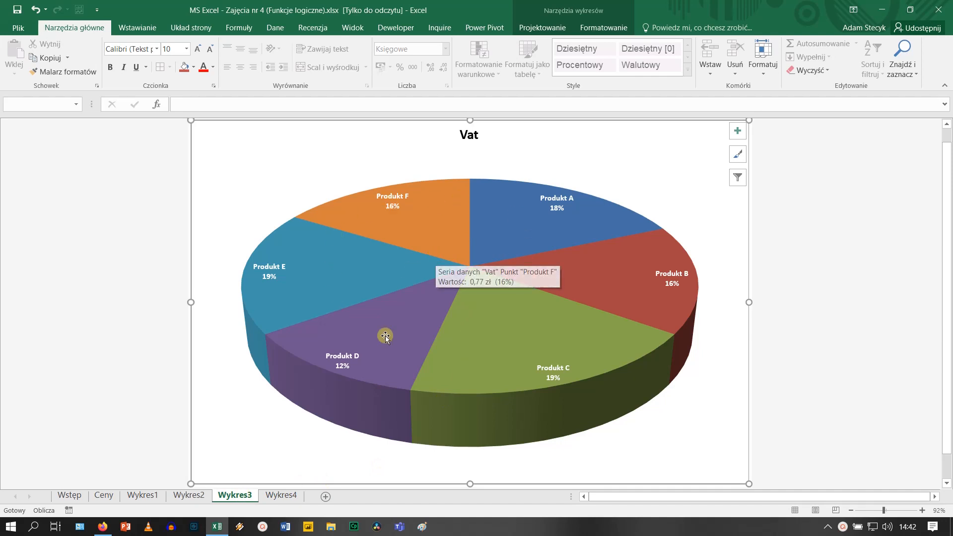
left_click(282, 497)
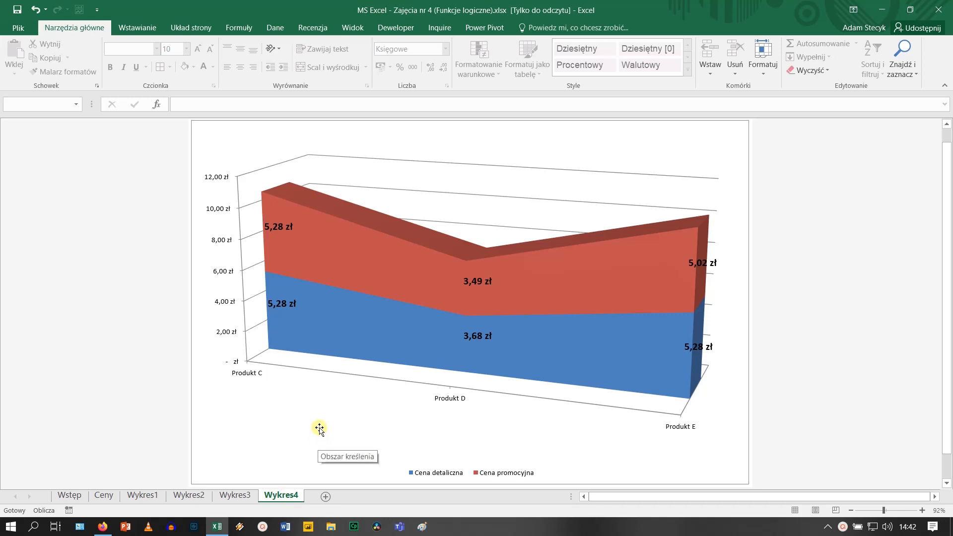
left_click(184, 496)
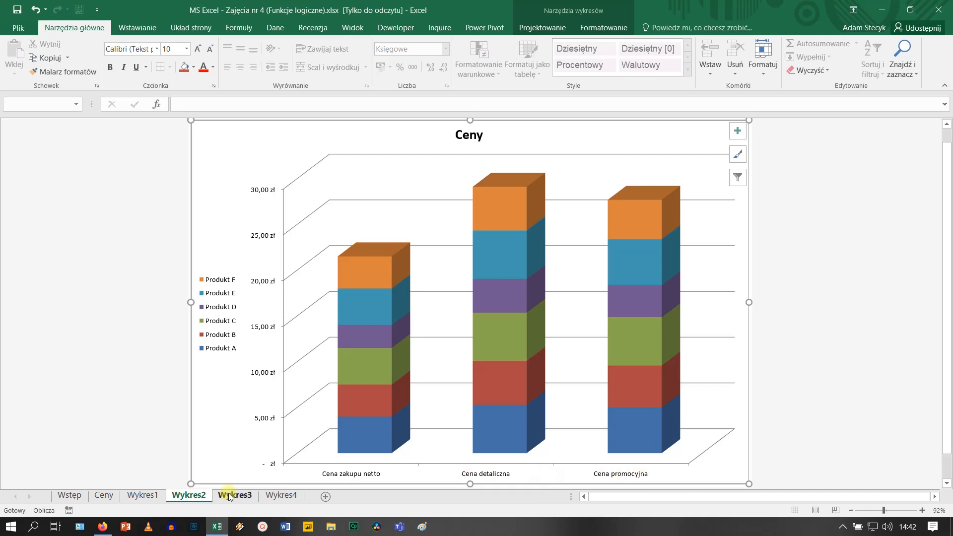
Insert a Skumulowany kolumnowy 3-W chart on the Ceny sheet from A1:A7, C1:C7 and F1:G7, using the variant with products as series
left_click(104, 495)
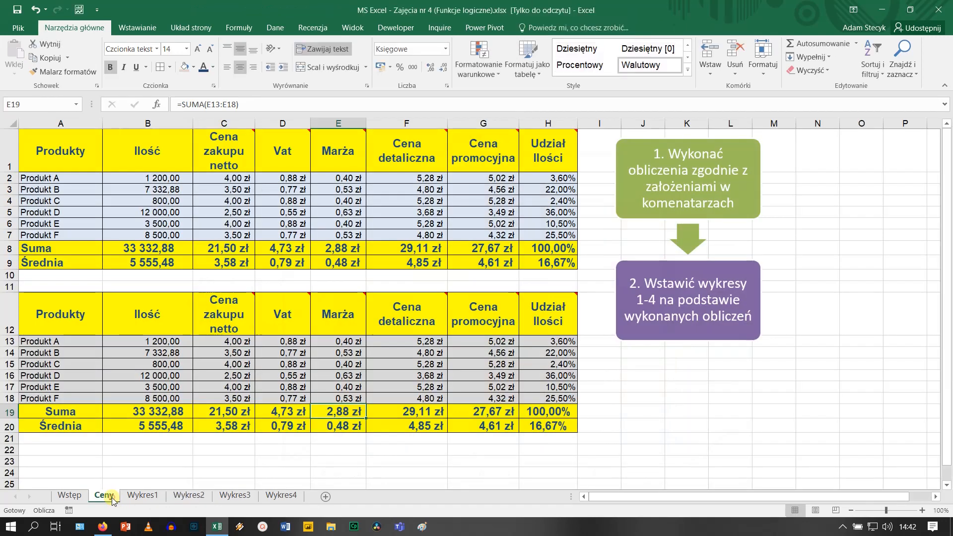
left_click_drag(81, 141, 54, 235)
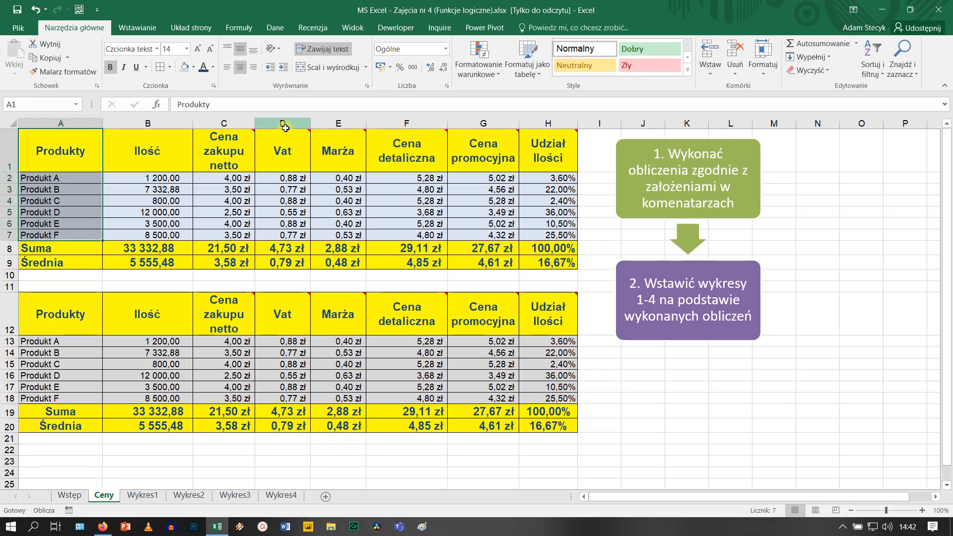
mouse_move(229, 141)
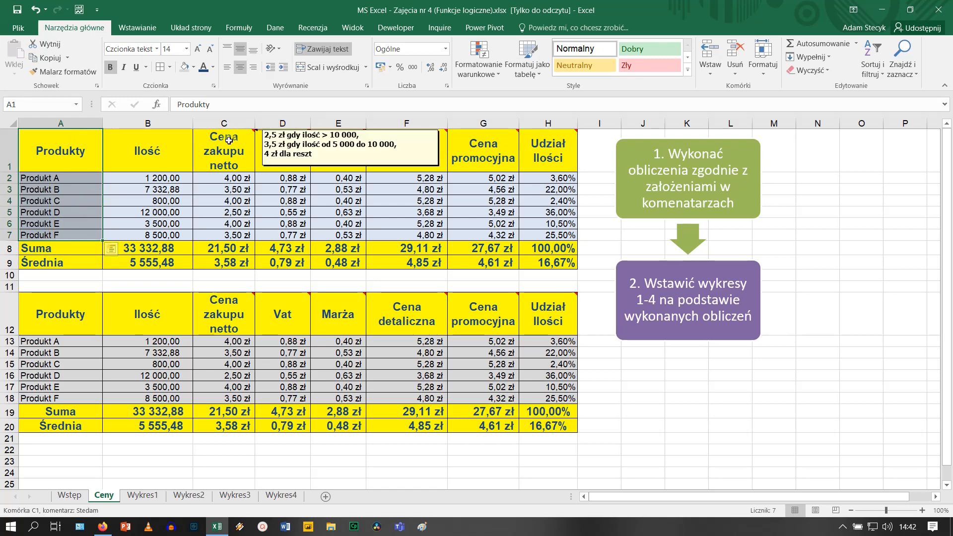
left_click_drag(229, 141, 229, 234)
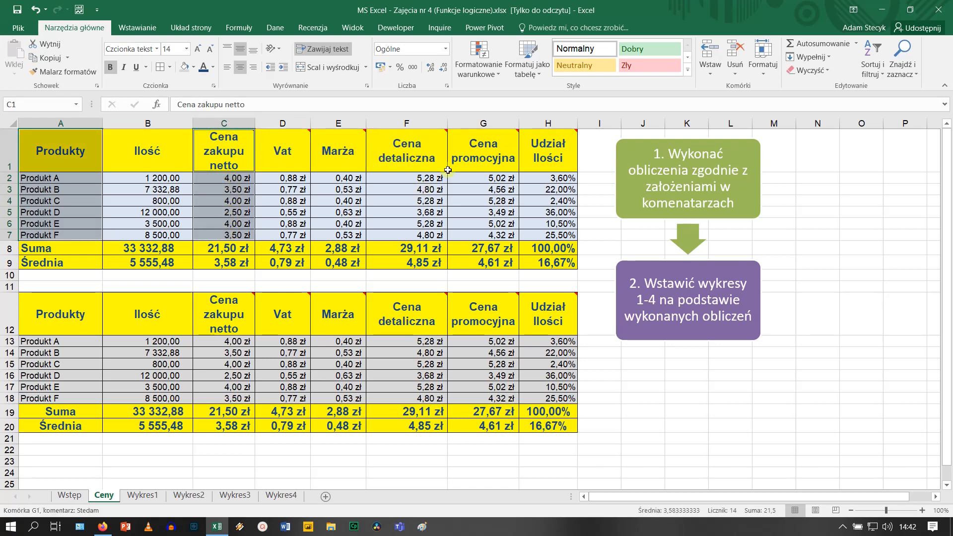
mouse_move(417, 139)
left_click_drag(417, 139, 466, 234)
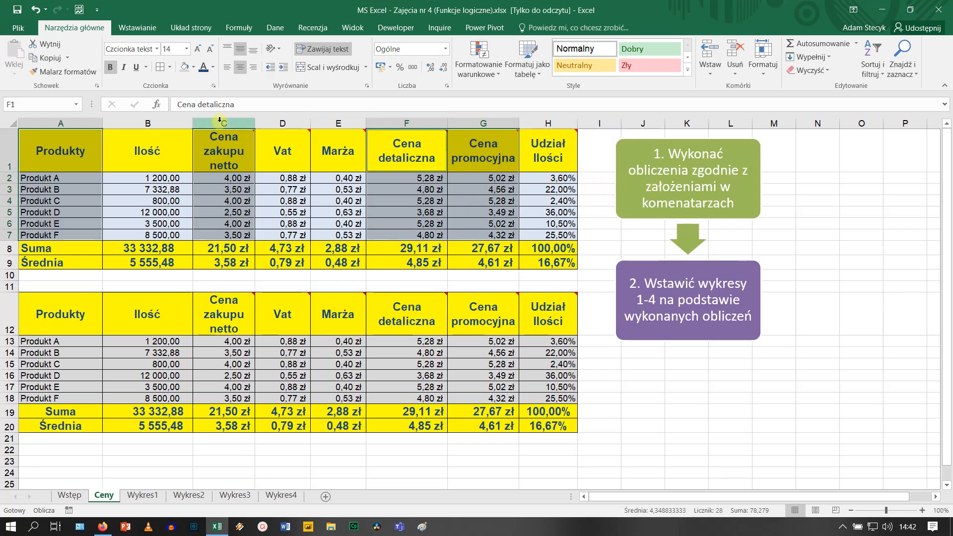
left_click(141, 28)
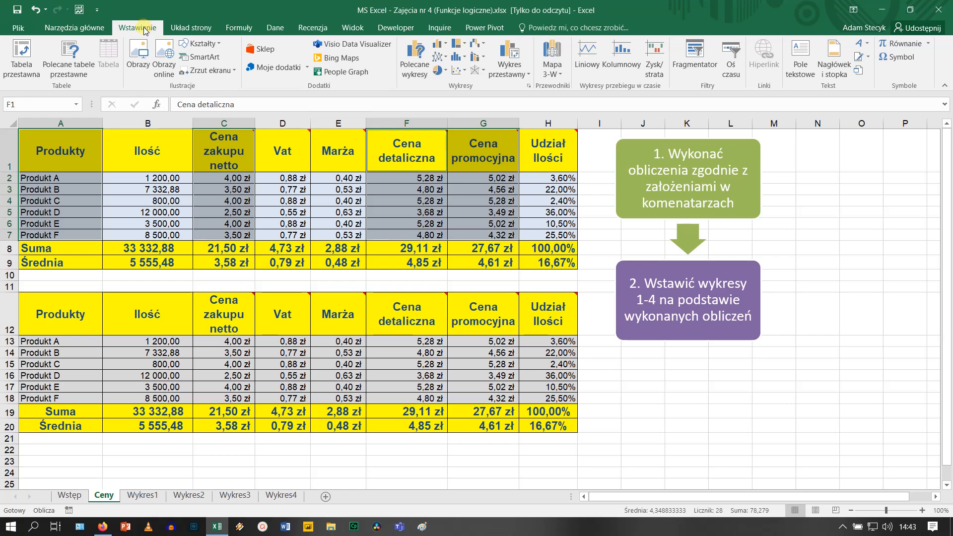
left_click(528, 87)
left_click(321, 60)
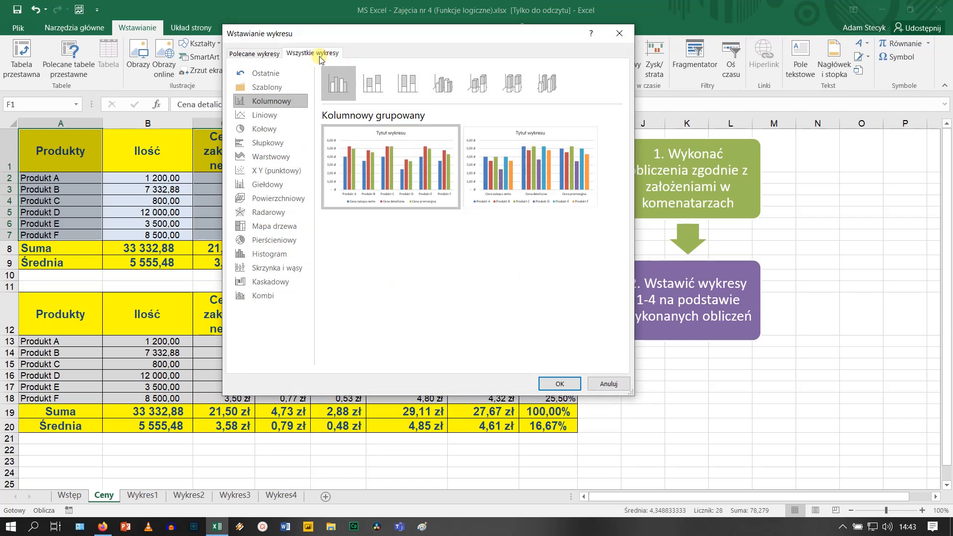
left_click(479, 86)
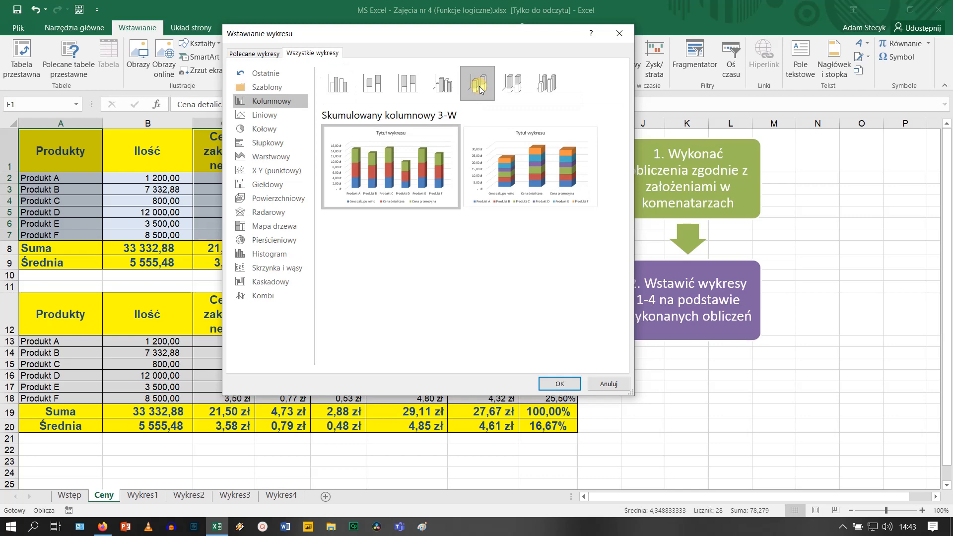
left_click(473, 164)
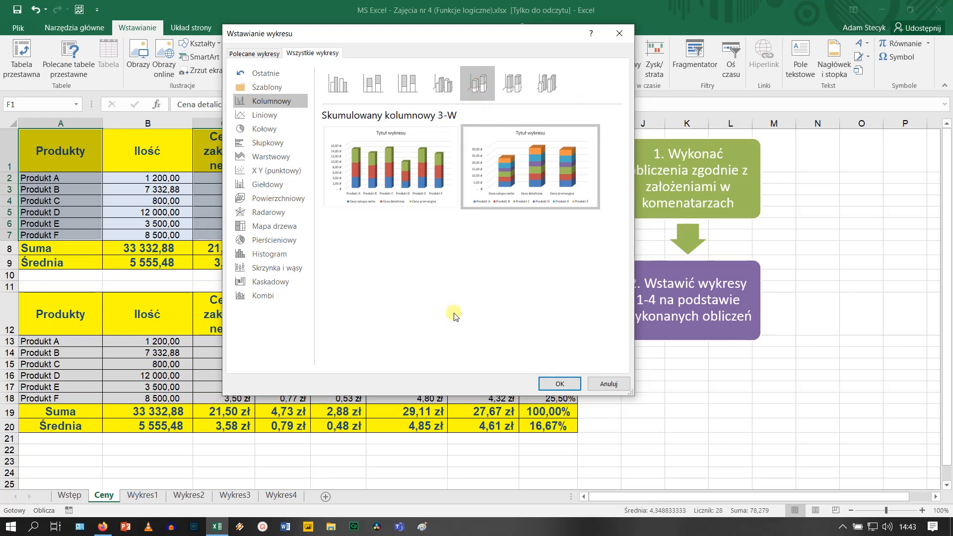
left_click(560, 384)
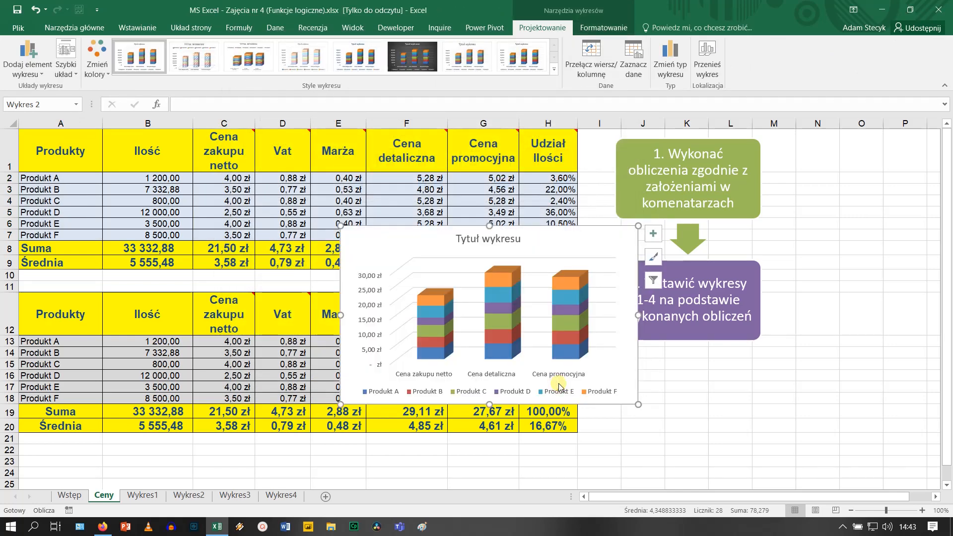
Enlarge the new price chart and move it below the lower table's Średnia row
left_click_drag(639, 226, 786, 144)
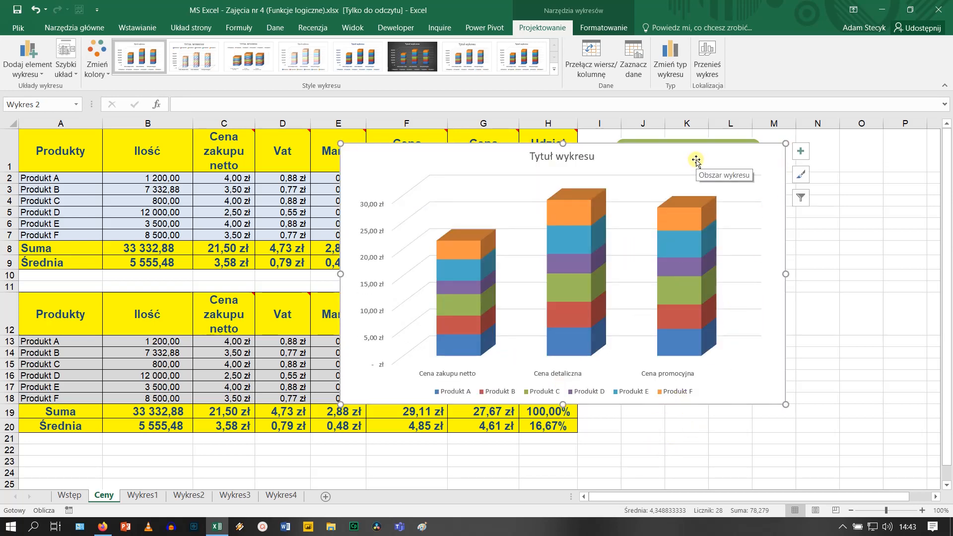
left_click_drag(697, 160, 437, 465)
scroll(758, 323, "down", 3)
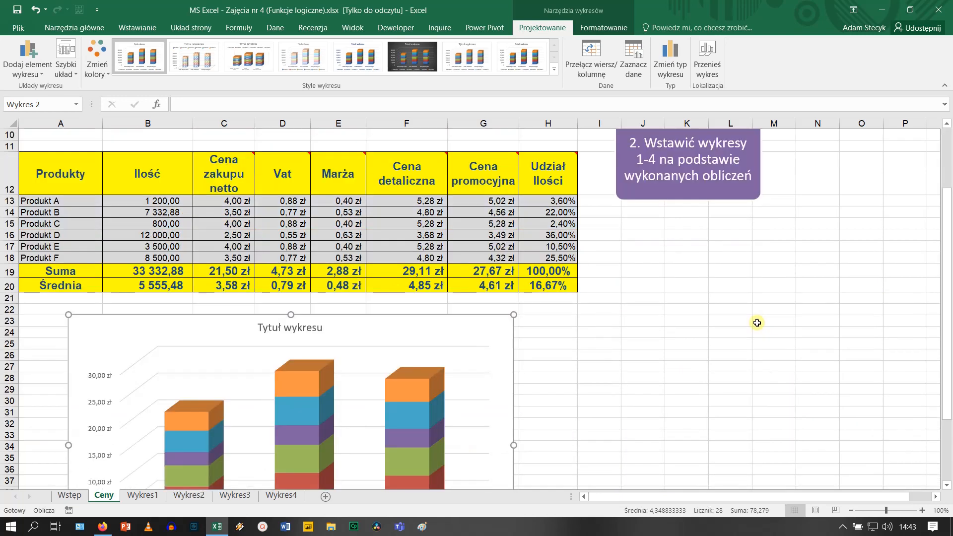
scroll(728, 315, "down", 3)
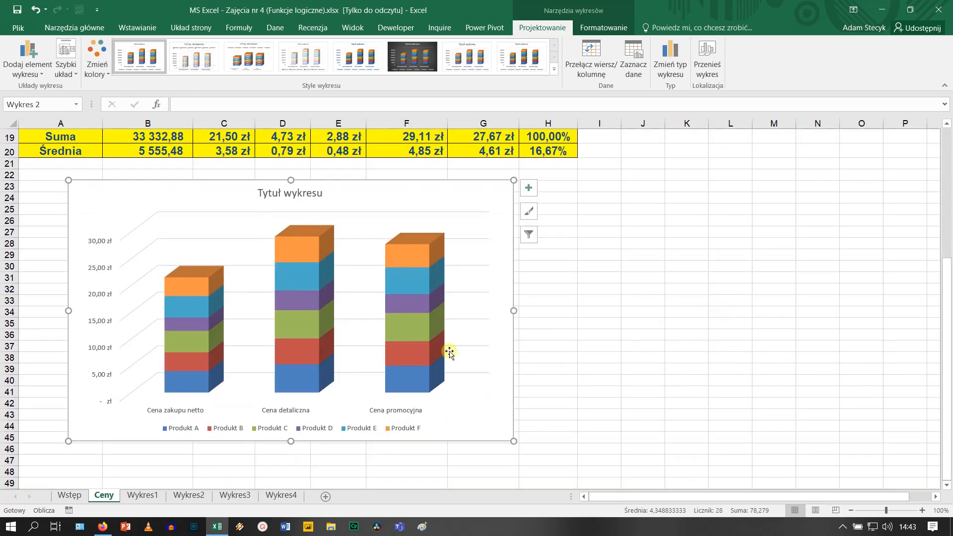
Compare the new chart with the Wykres2 sample and place its legend on the left side of the chart
left_click(190, 496)
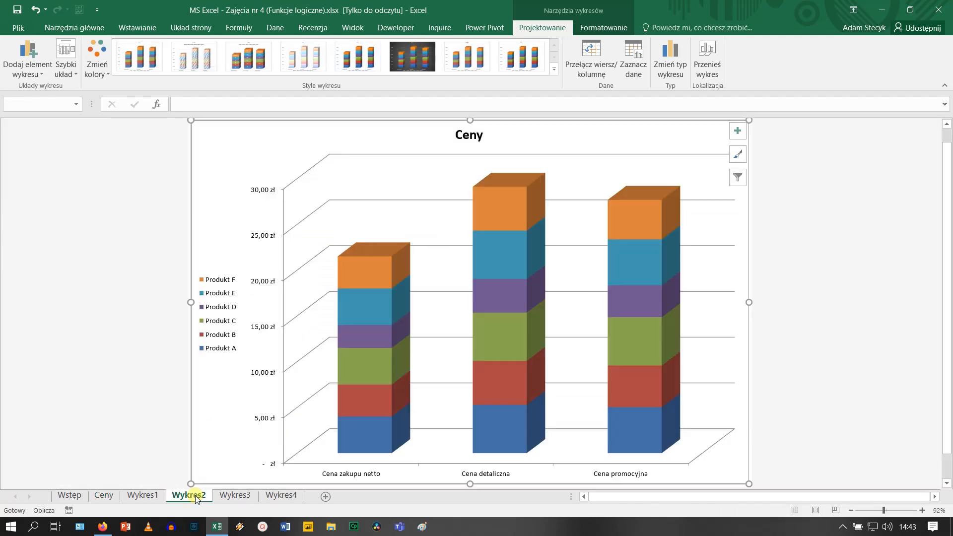
left_click(112, 499)
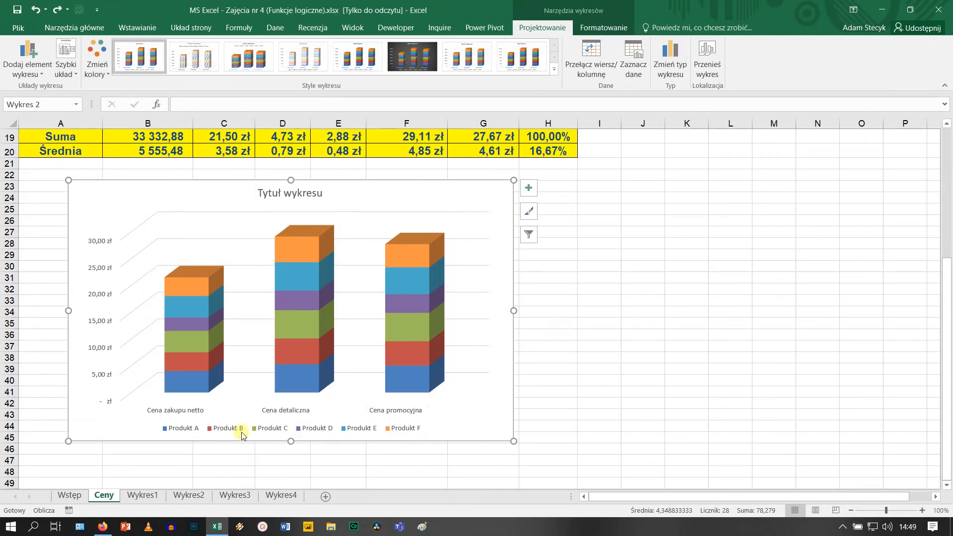
left_click(199, 430)
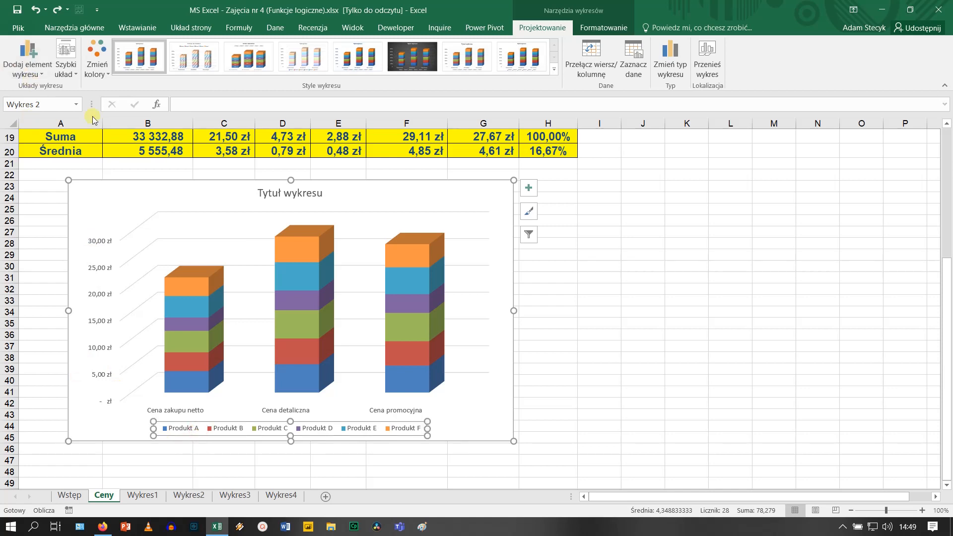
left_click(36, 79)
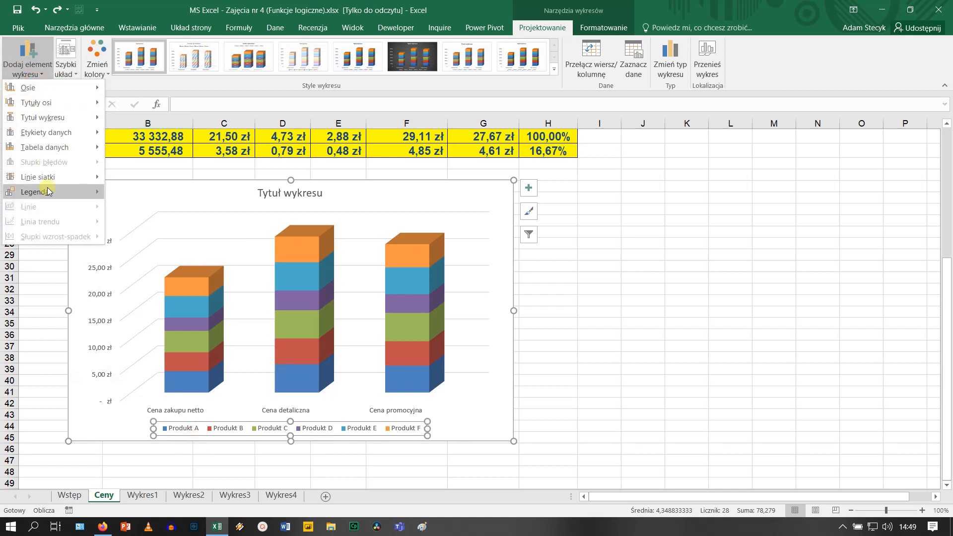
mouse_move(52, 194)
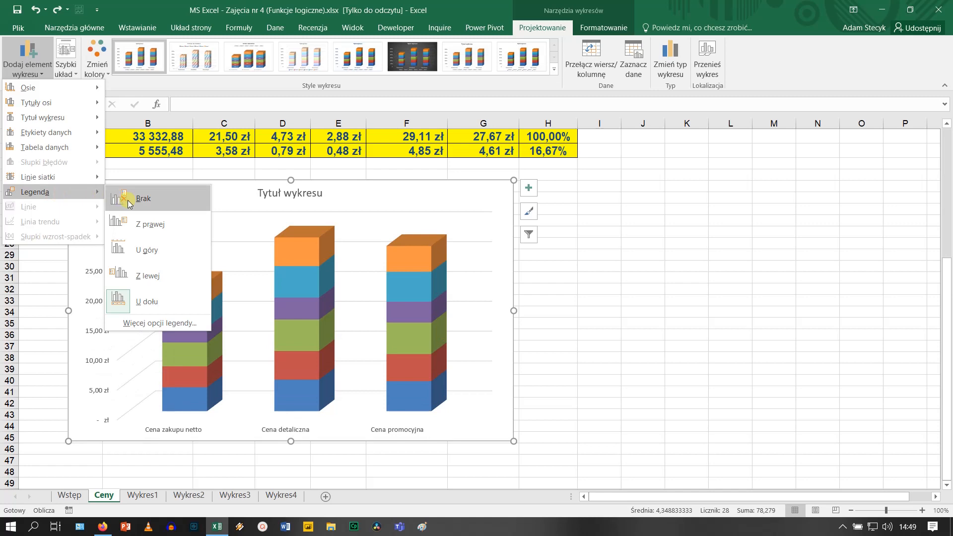
left_click(148, 277)
left_click(574, 338)
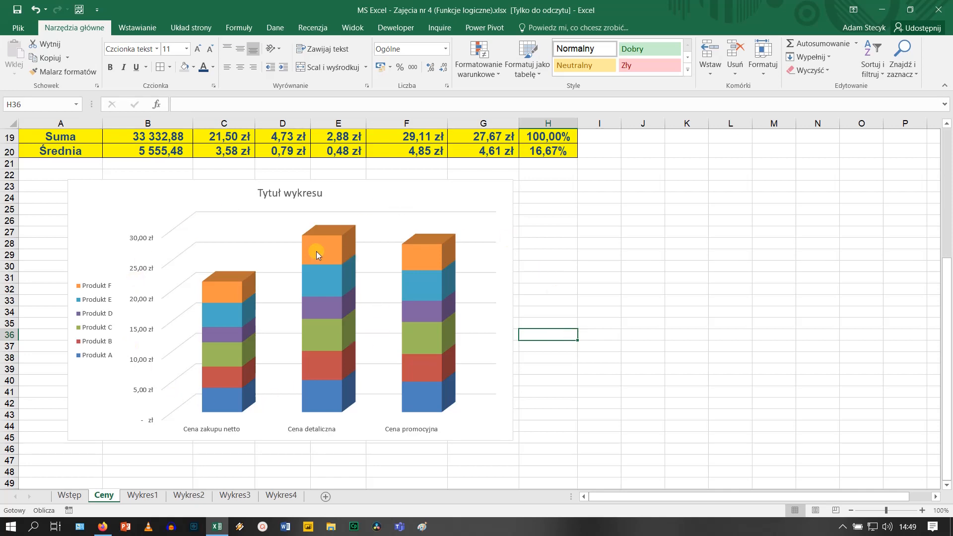
Check the sample title on Wykres2 and change the new chart's title to "Ceny"
mouse_move(306, 252)
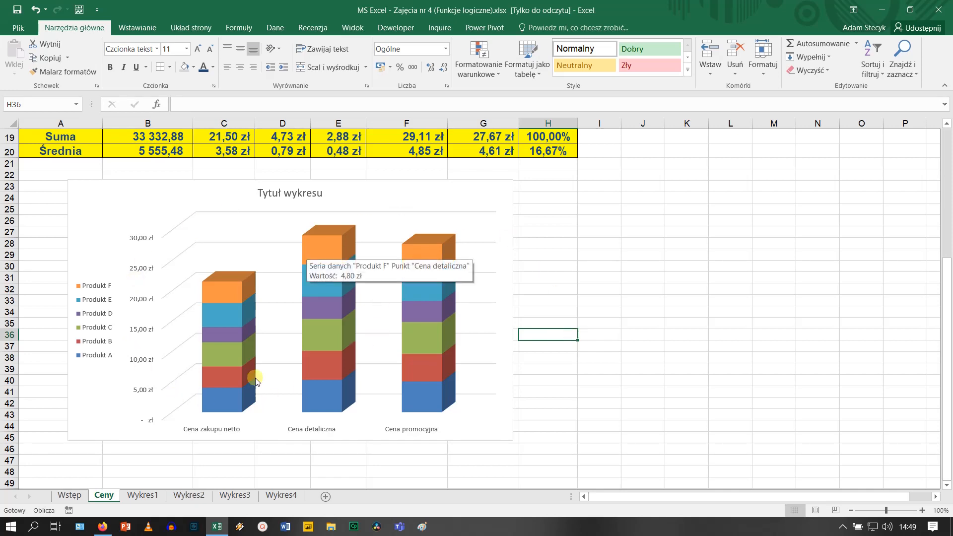
left_click(199, 496)
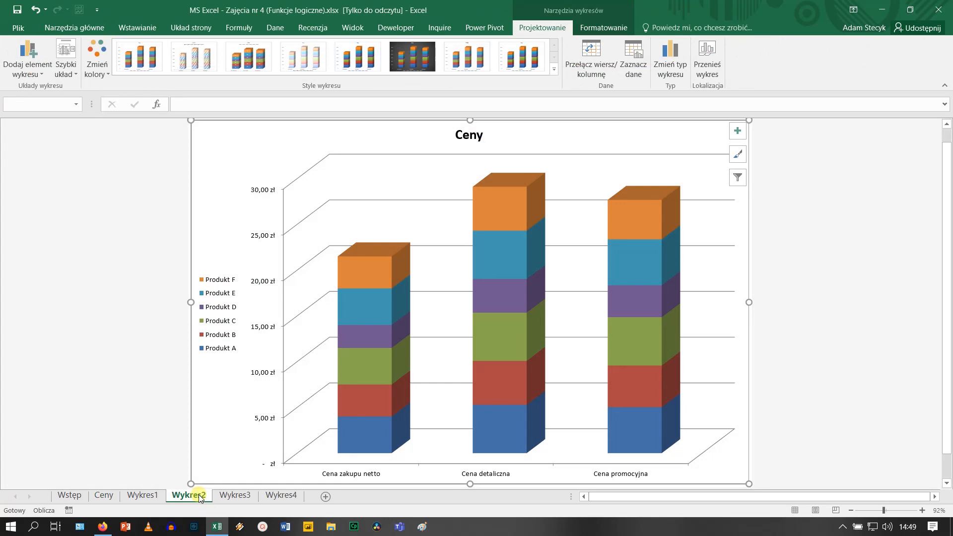
left_click(104, 496)
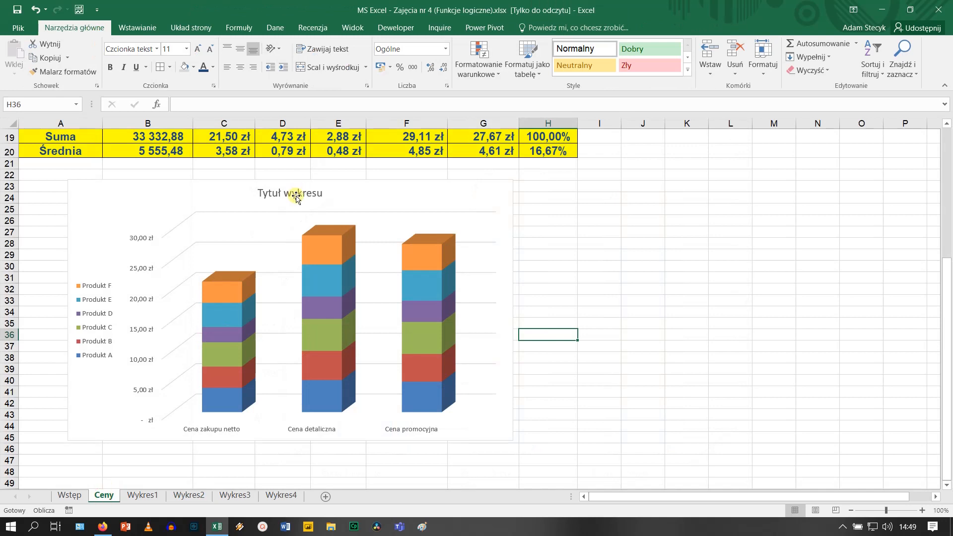
left_click(298, 193)
double_click(298, 193)
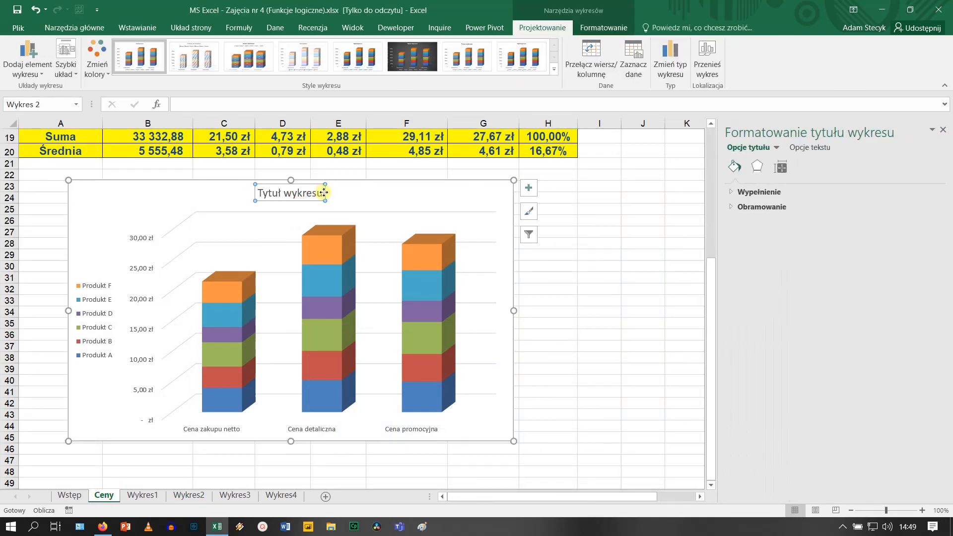
left_click_drag(321, 192, 259, 194)
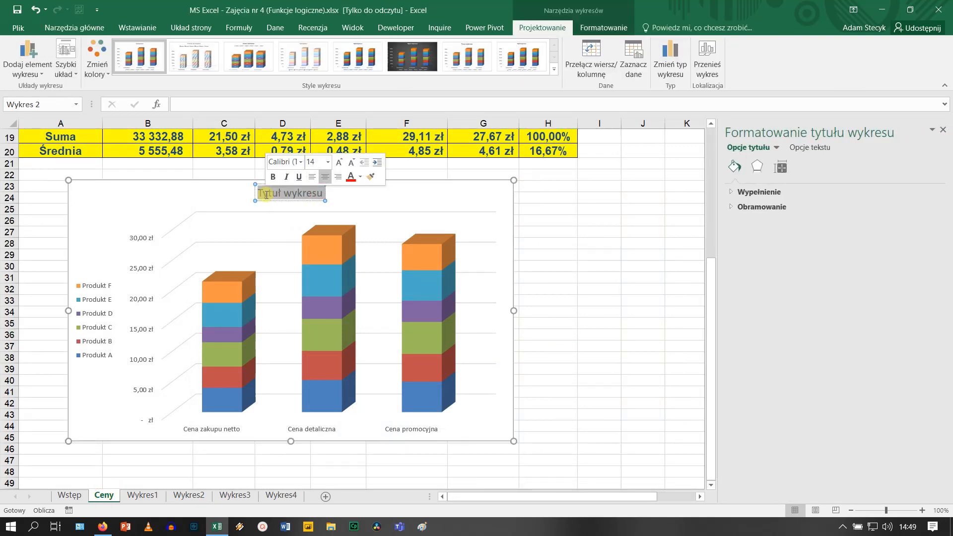
type("Ceny")
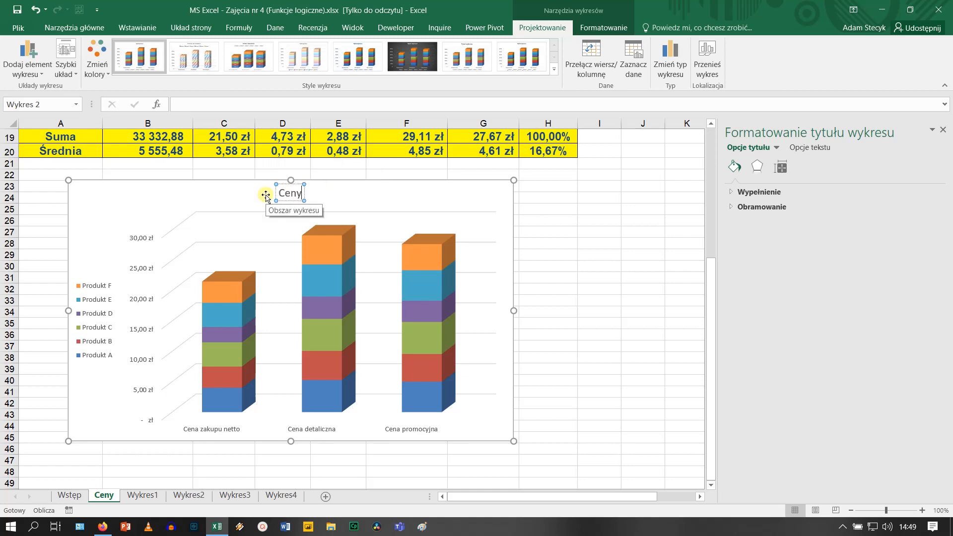
left_click(582, 232)
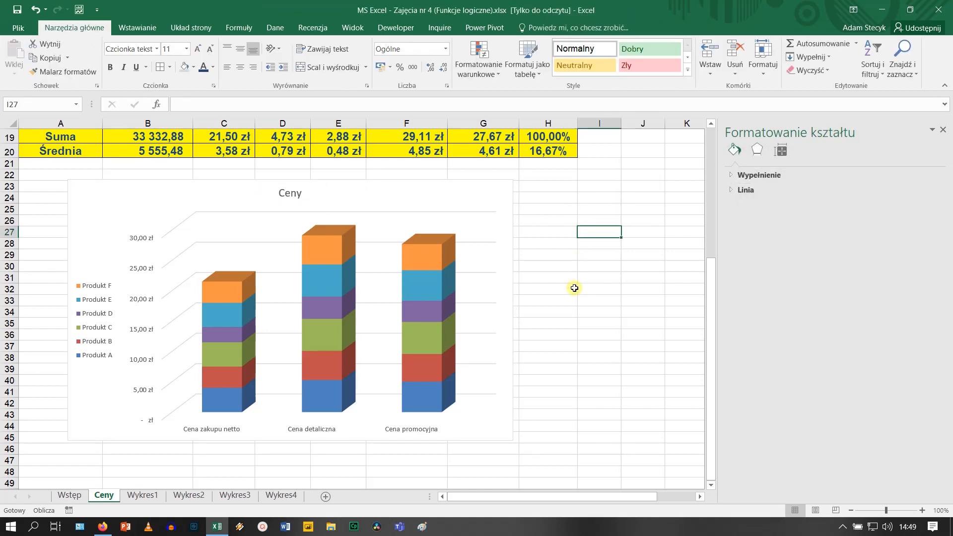
left_click(944, 130)
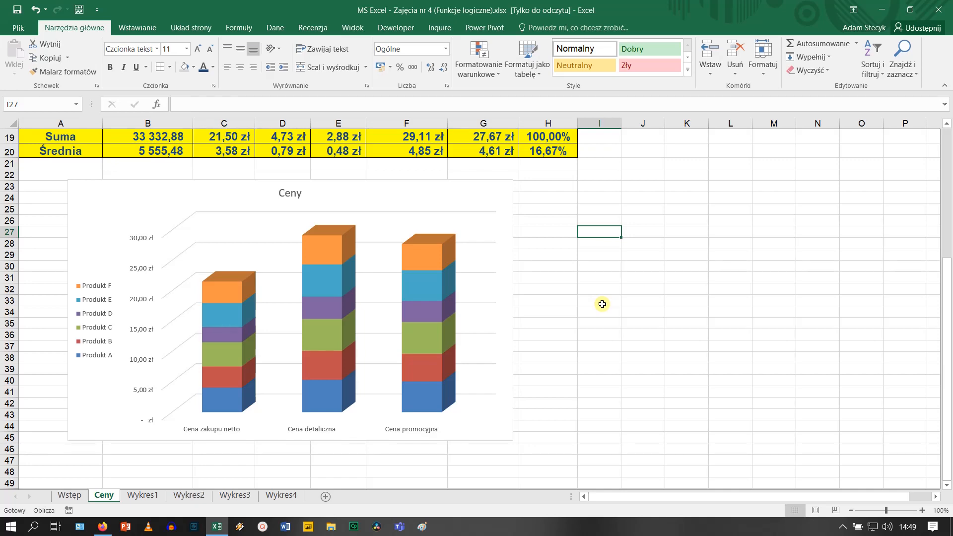
scroll(602, 304, "up", 6)
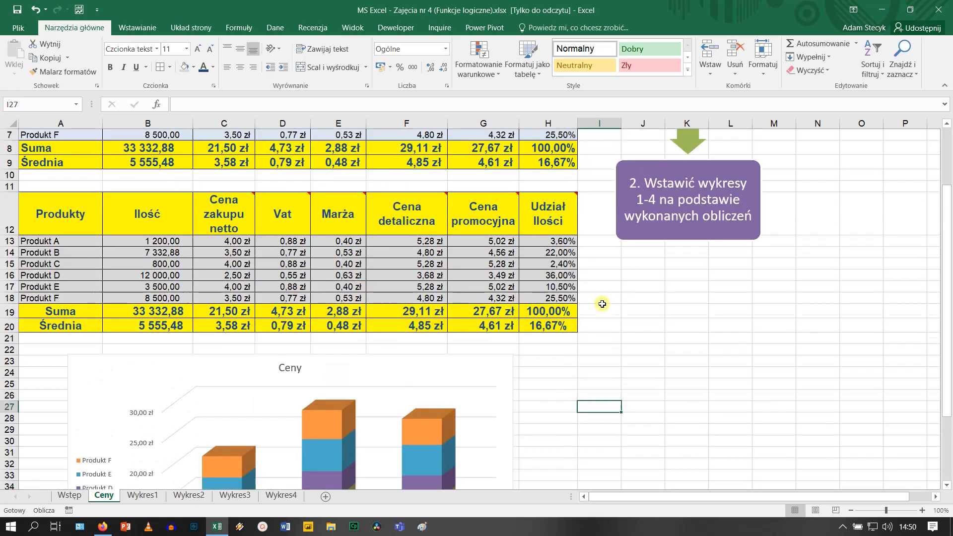